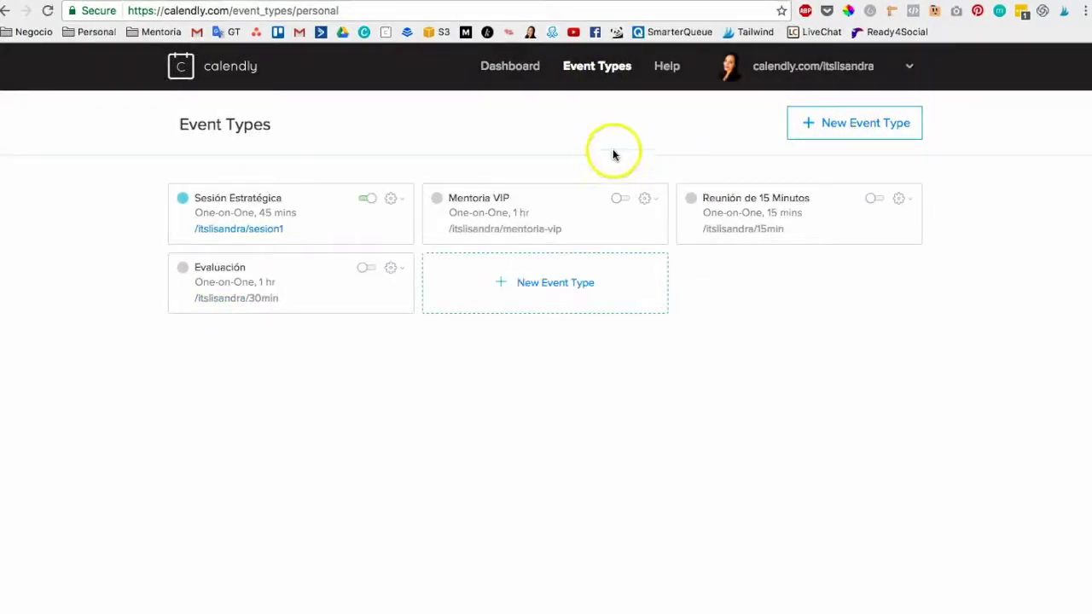
Start a new One-on-One event type from the Event Types page.
{"action": "left_click", "coordinate": [857, 126]}
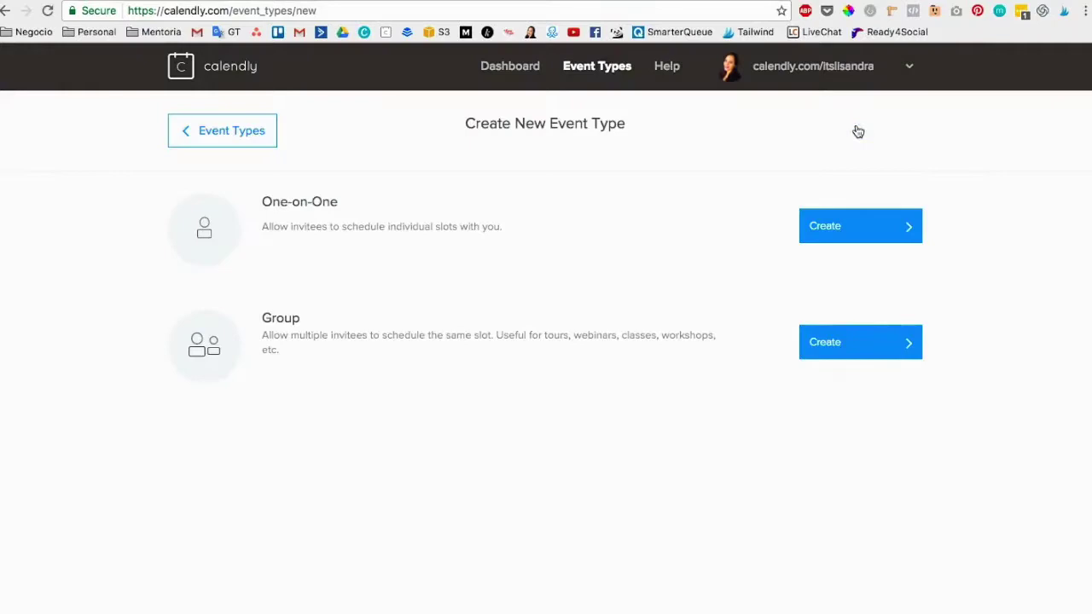
{"action": "left_click", "coordinate": [824, 230]}
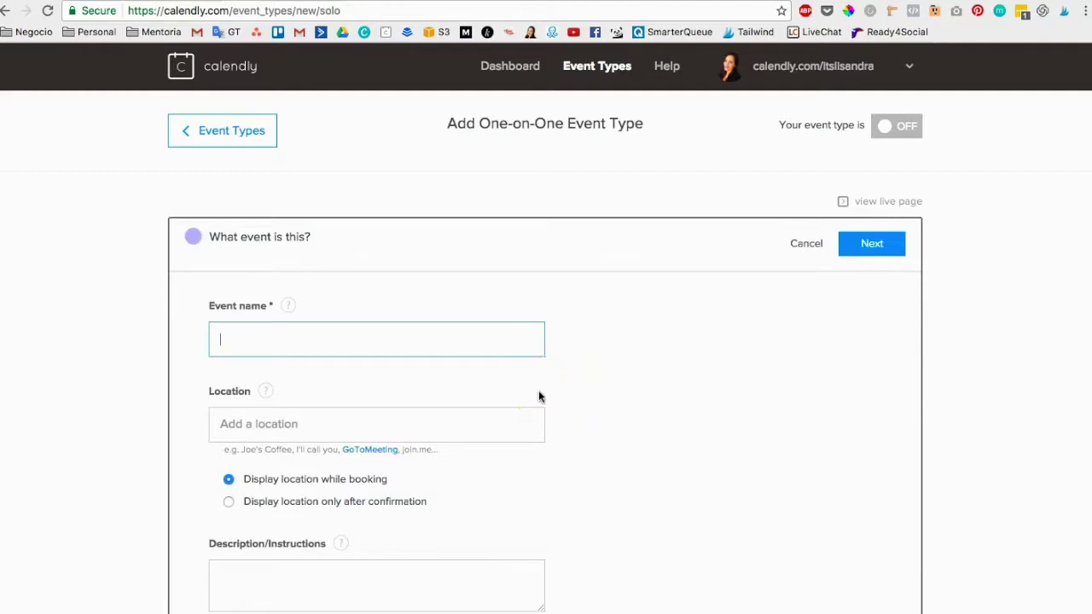
Name the event 'test' and replace the 'llamada telefonica' location with 'skype'.
{"action": "type", "text": "test"}
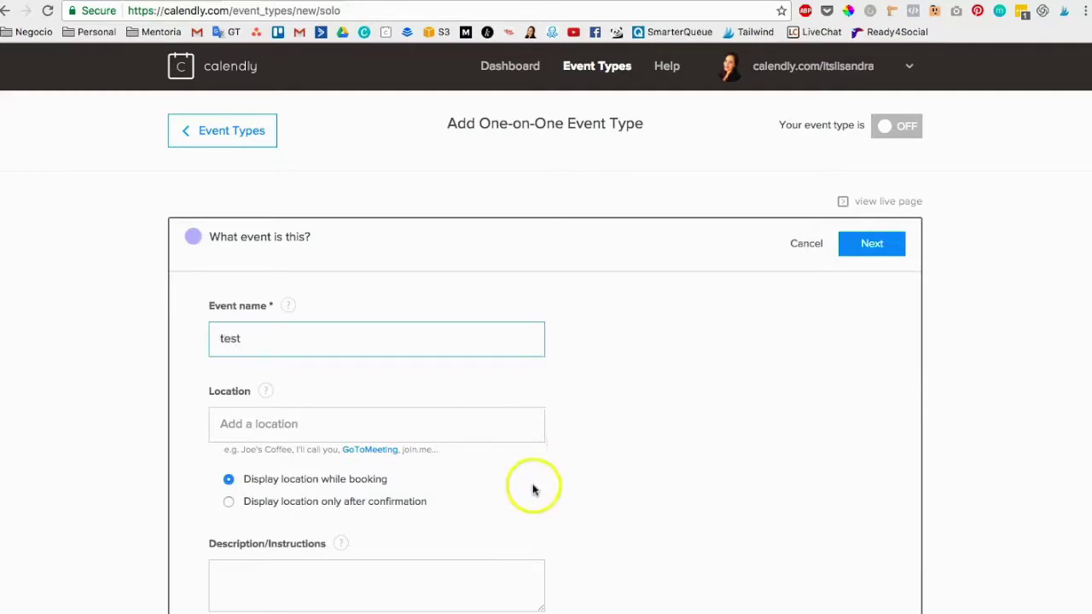
{"action": "left_click", "coordinate": [344, 431]}
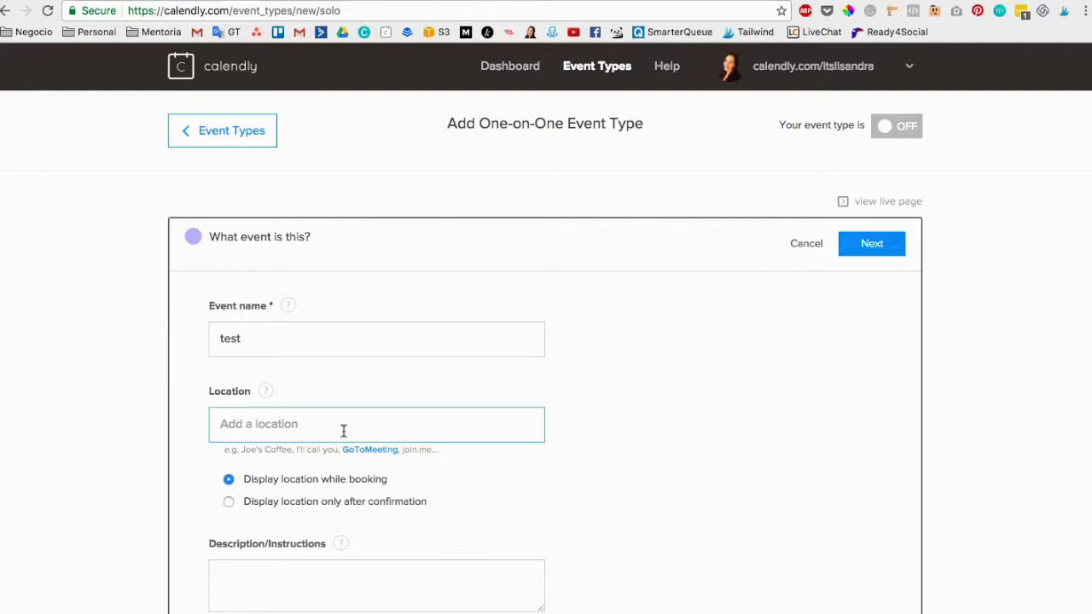
{"action": "scroll", "coordinate": [505, 500], "scroll_direction": "down", "scroll_amount": 2}
{"action": "type", "text": "llamada telefonica/"}
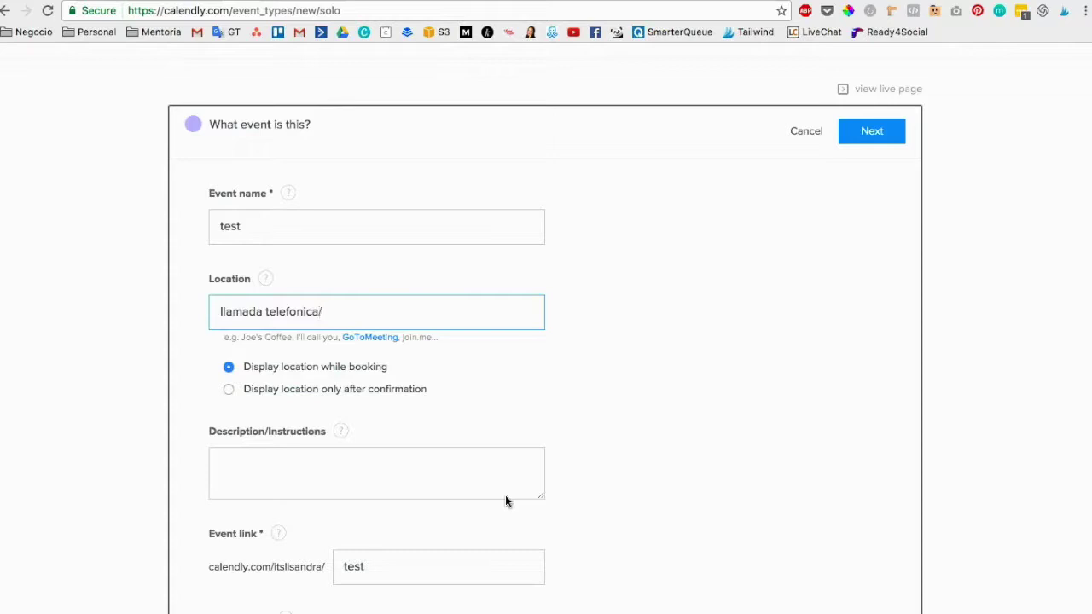
{"action": "key", "text": "super+a"}
{"action": "type", "text": "sk"}
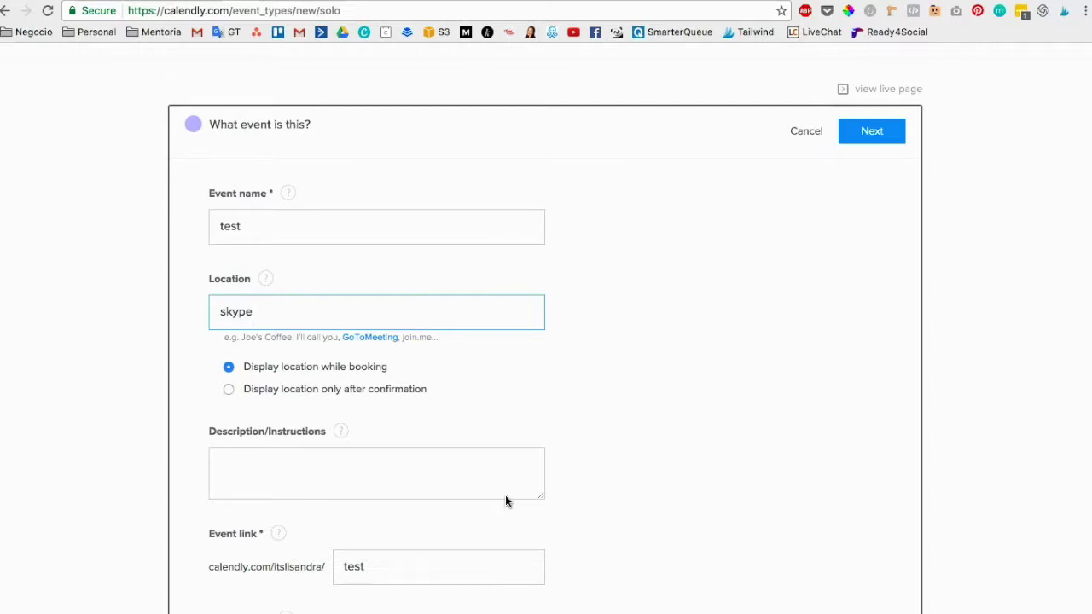
{"action": "scroll", "coordinate": [477, 494], "scroll_direction": "down", "scroll_amount": 3}
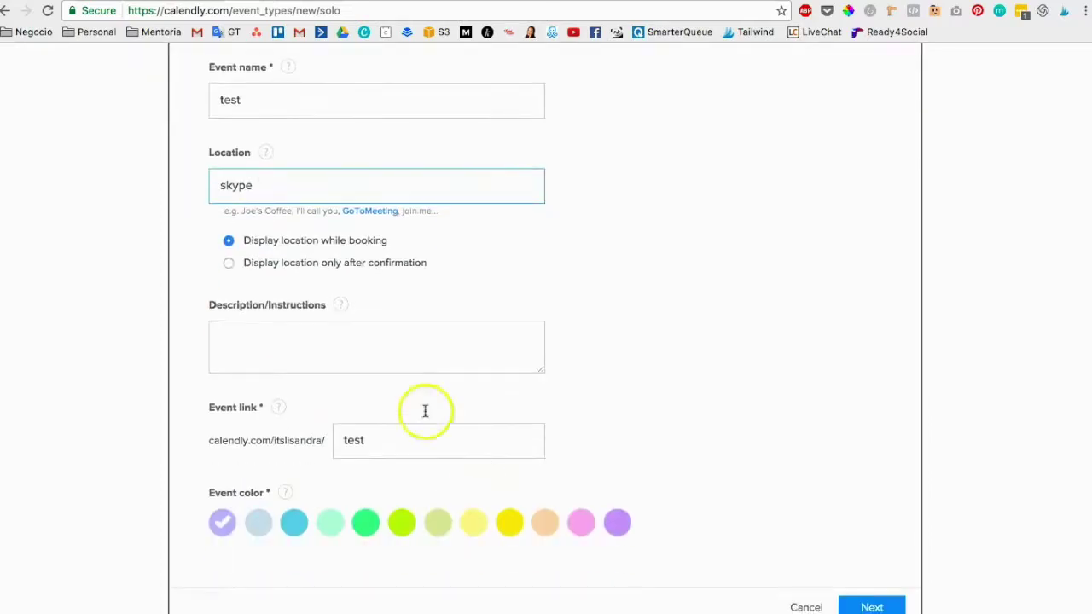
{"action": "scroll", "coordinate": [290, 342], "scroll_direction": "up", "scroll_amount": 1}
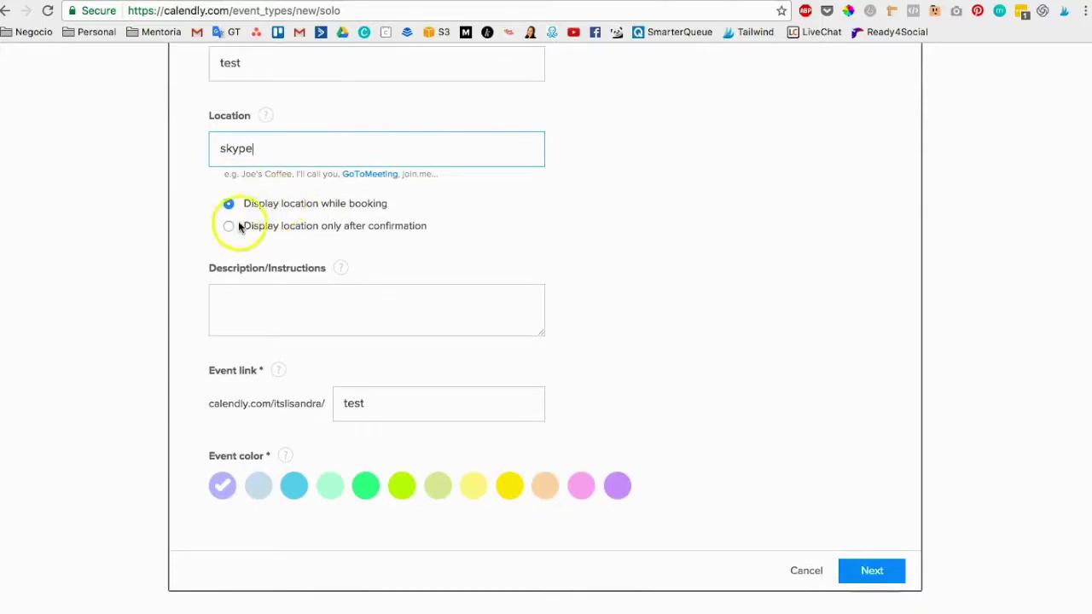
{"action": "scroll", "coordinate": [299, 194], "scroll_direction": "up", "scroll_amount": 2}
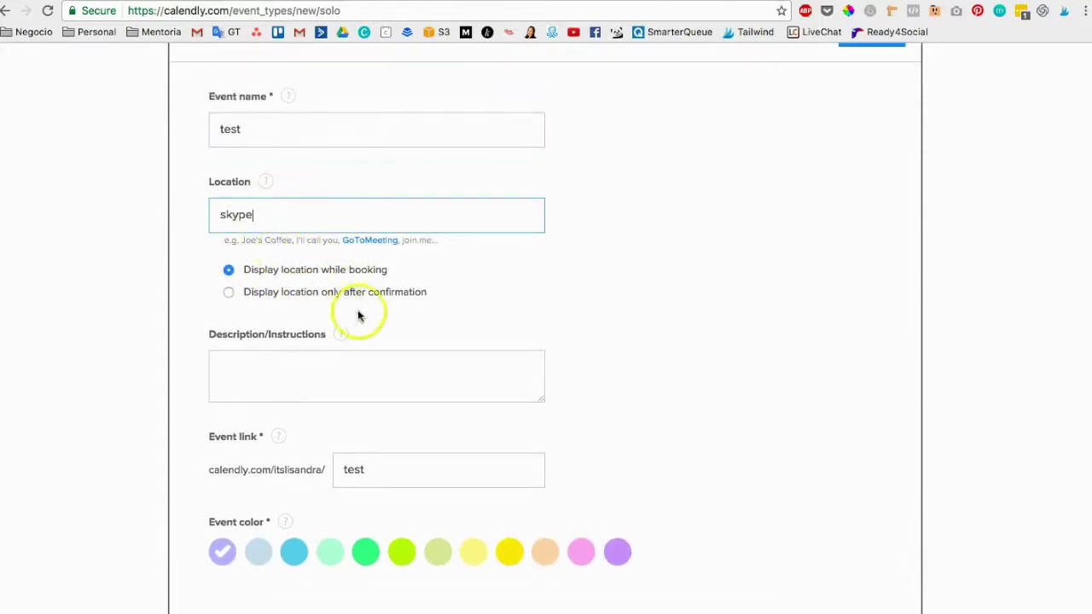
Append the host's Skype username to the location and display it only after confirmation.
{"action": "left_click", "coordinate": [283, 218]}
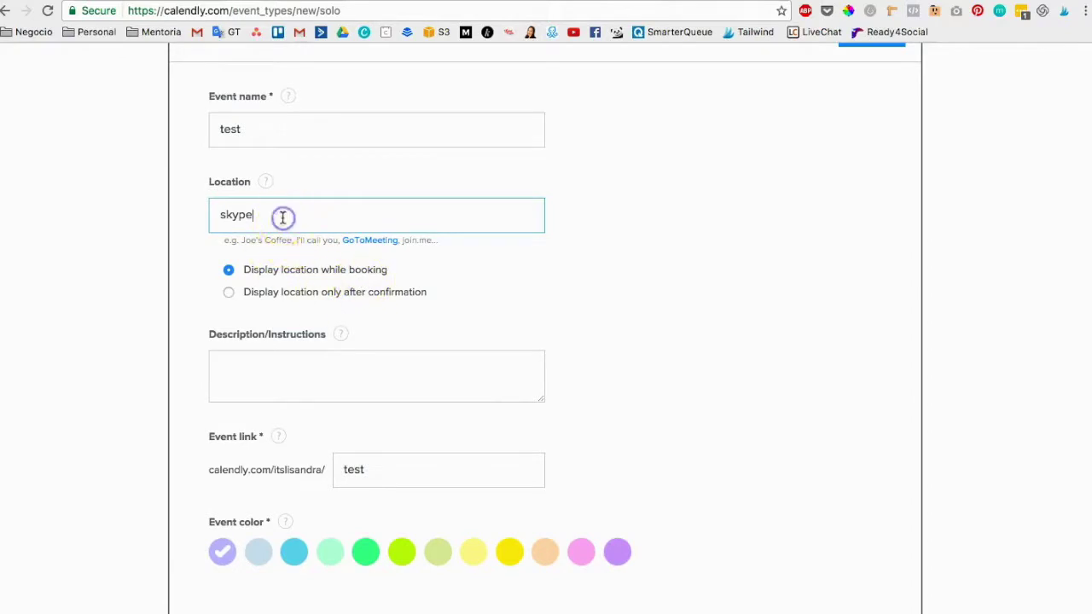
{"action": "type", "text": ": Li"}
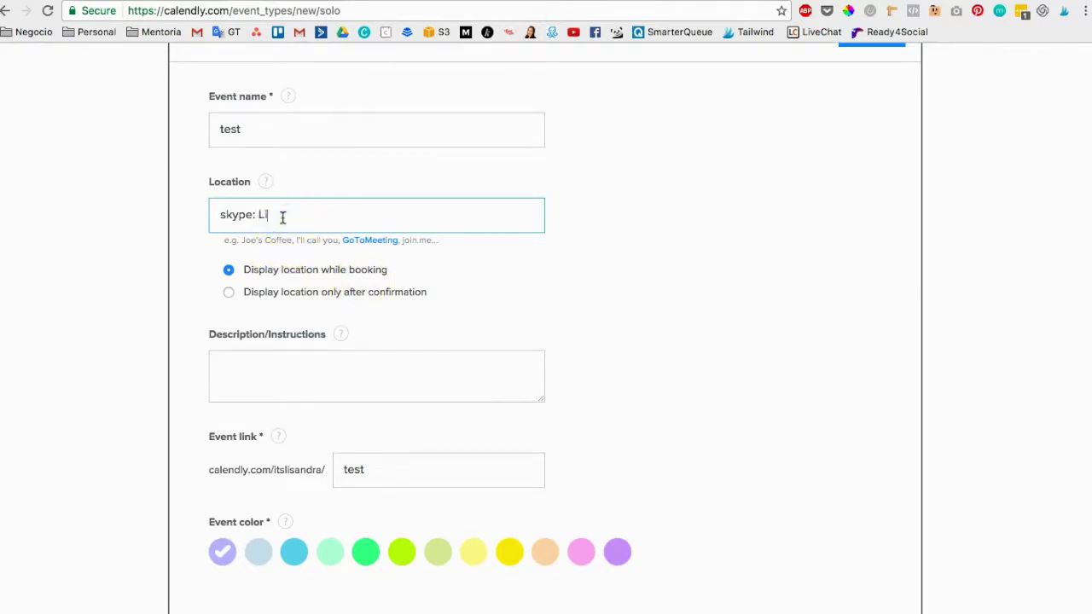
{"action": "type", "text": "sandra Ramos"}
{"action": "left_click", "coordinate": [228, 292]}
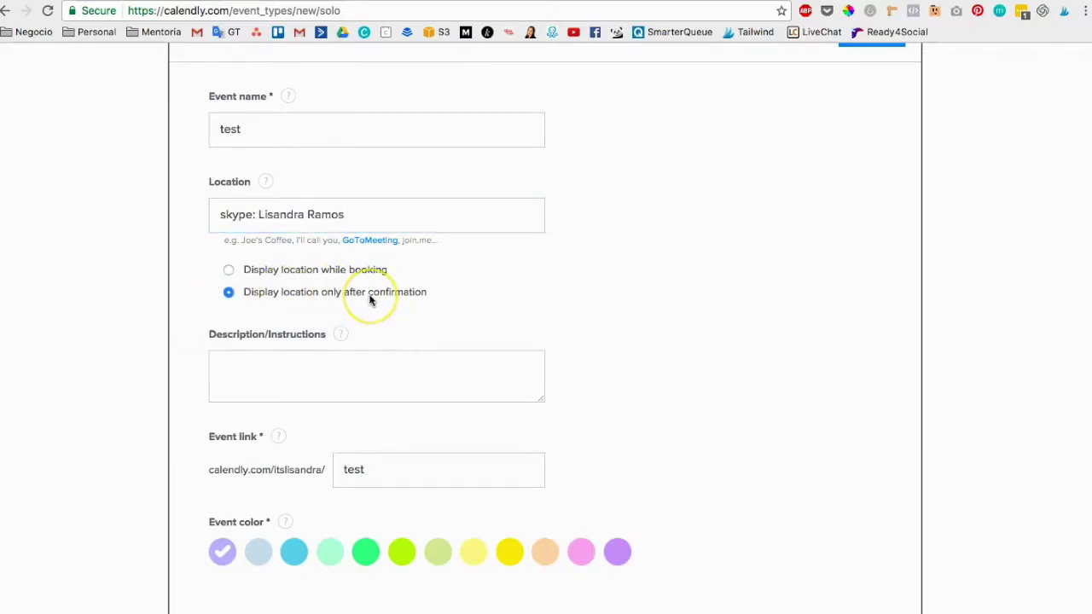
Write a description offering a free 15-minute call for questions about the services.
{"action": "left_click", "coordinate": [355, 364]}
{"action": "type", "text": "estos es una llamada gratis"}
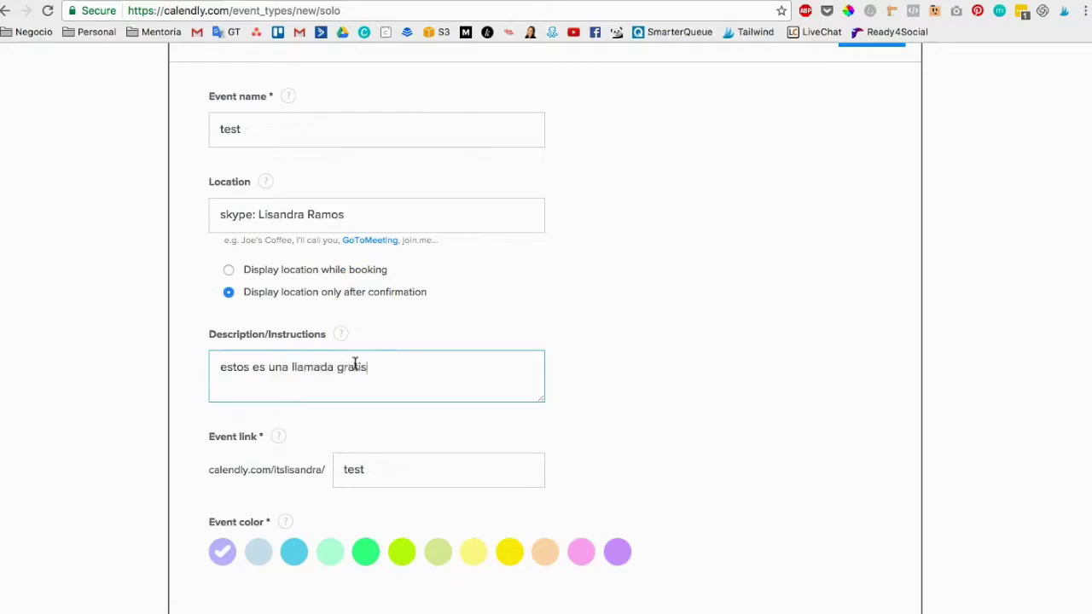
{"action": "type", "text": " por 15 minutos donde podrás consultarme "}
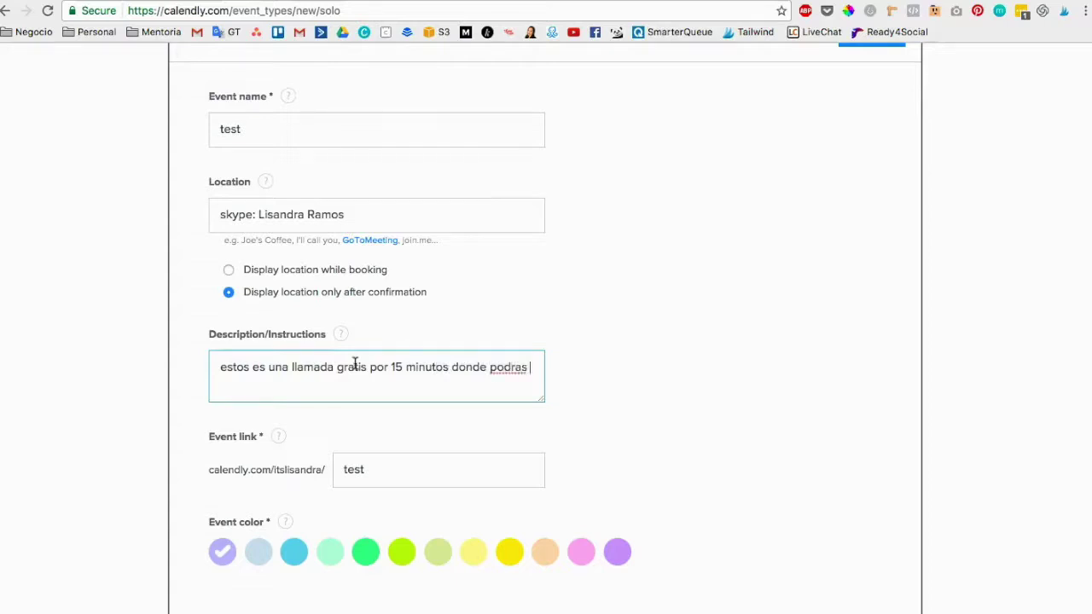
{"action": "type", "text": "o realizar pergun"}
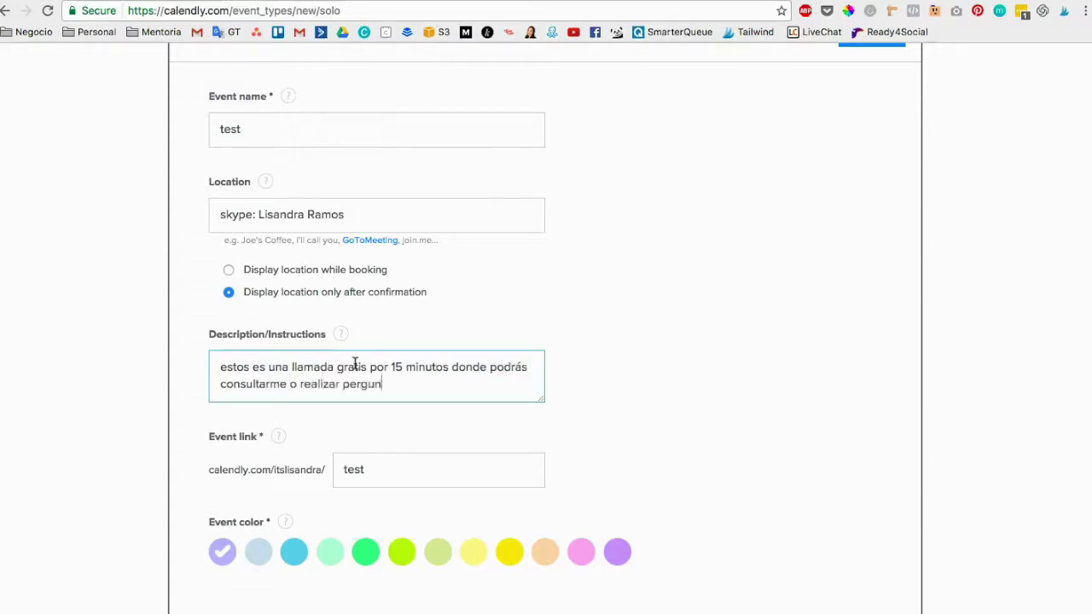
{"action": "key", "text": "BackSpace"}
{"action": "key", "text": "BackSpace"}
{"action": "key", "text": "BackSpace"}
{"action": "key", "text": "BackSpace"}
{"action": "key", "text": "BackSpace"}
{"action": "type", "text": "reguntas para conocer "}
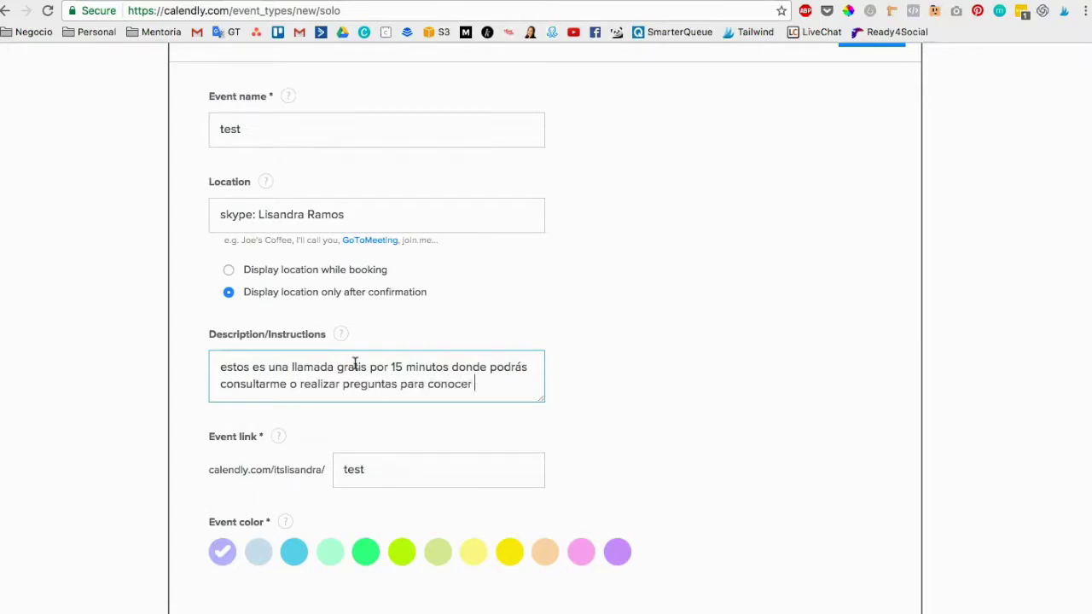
{"action": "type", "text": "si mis servicios son par"}
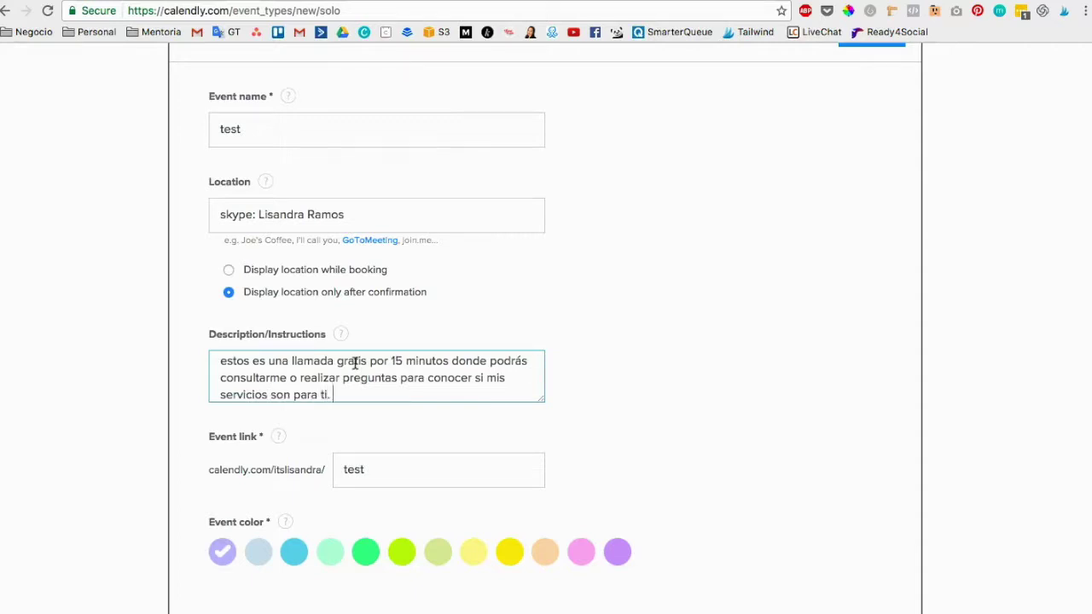
{"action": "type", "text": "a ti."}
{"action": "scroll", "coordinate": [348, 390], "scroll_direction": "down", "scroll_amount": 2}
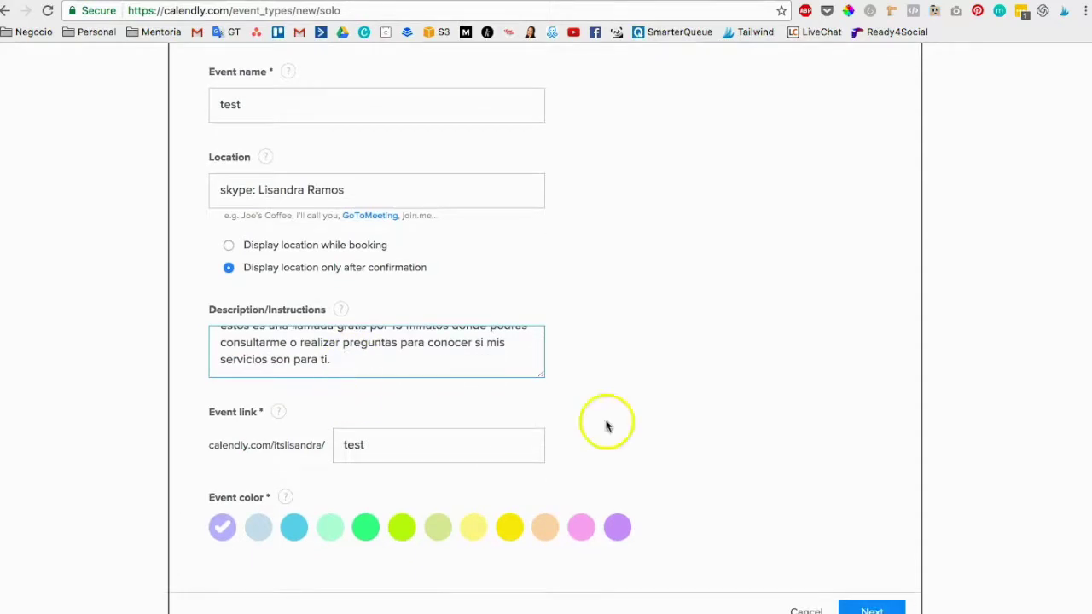
{"action": "scroll", "coordinate": [607, 426], "scroll_direction": "down", "scroll_amount": 1}
Review the event link field and keep it as 'test'.
{"action": "left_click", "coordinate": [279, 341]}
{"action": "left_click", "coordinate": [393, 371]}
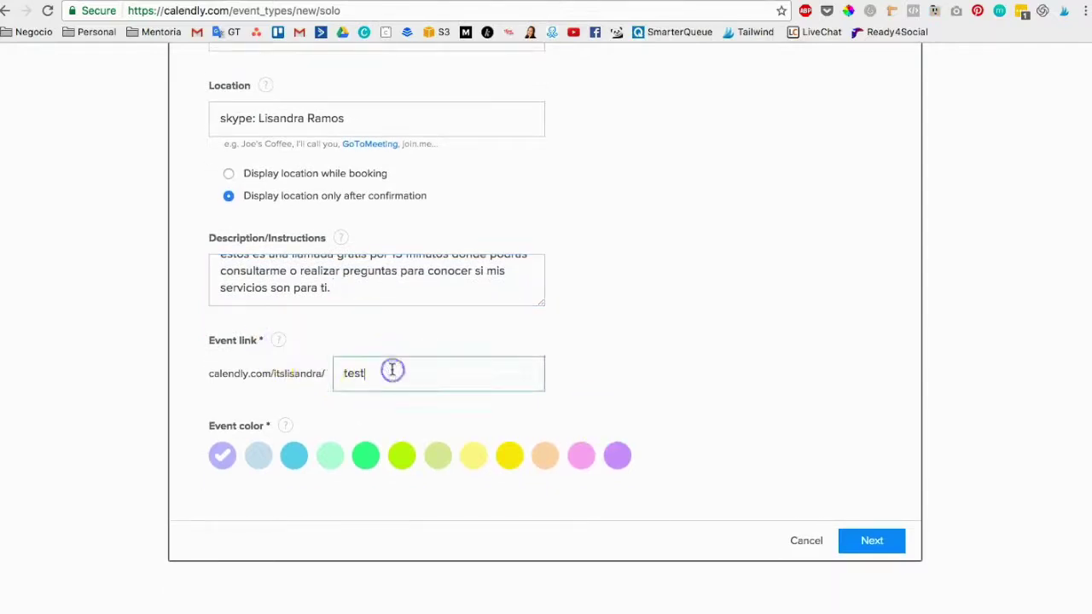
{"action": "left_click", "coordinate": [365, 374]}
{"action": "left_click_drag", "start_coordinate": [365, 375], "coordinate": [307, 373]}
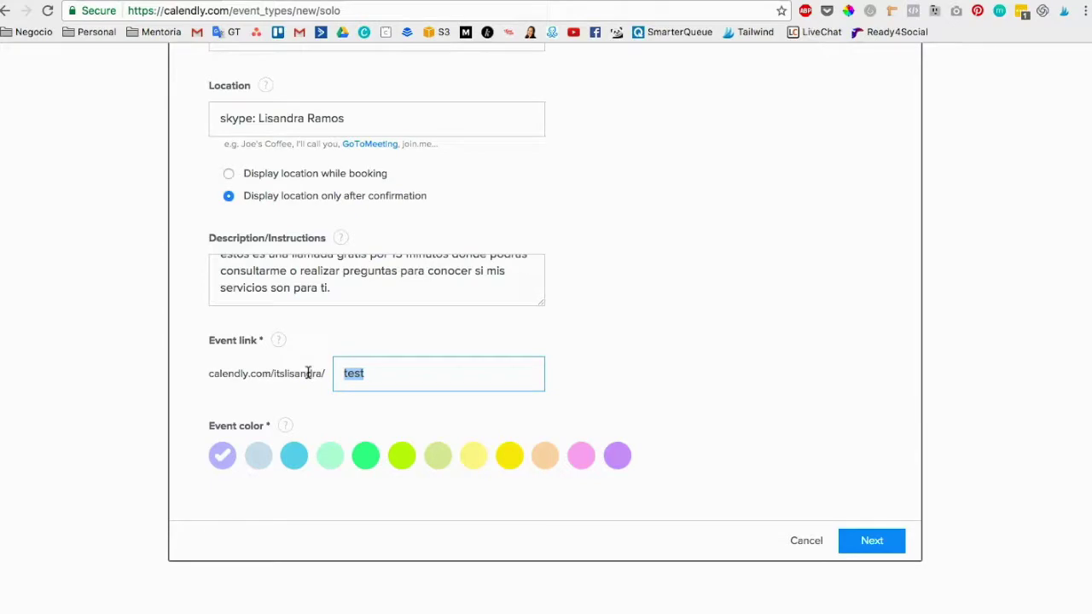
{"action": "left_click", "coordinate": [384, 456]}
Choose green as the event colour.
{"action": "left_click", "coordinate": [370, 458]}
{"action": "scroll", "coordinate": [741, 472], "scroll_direction": "down", "scroll_amount": 2}
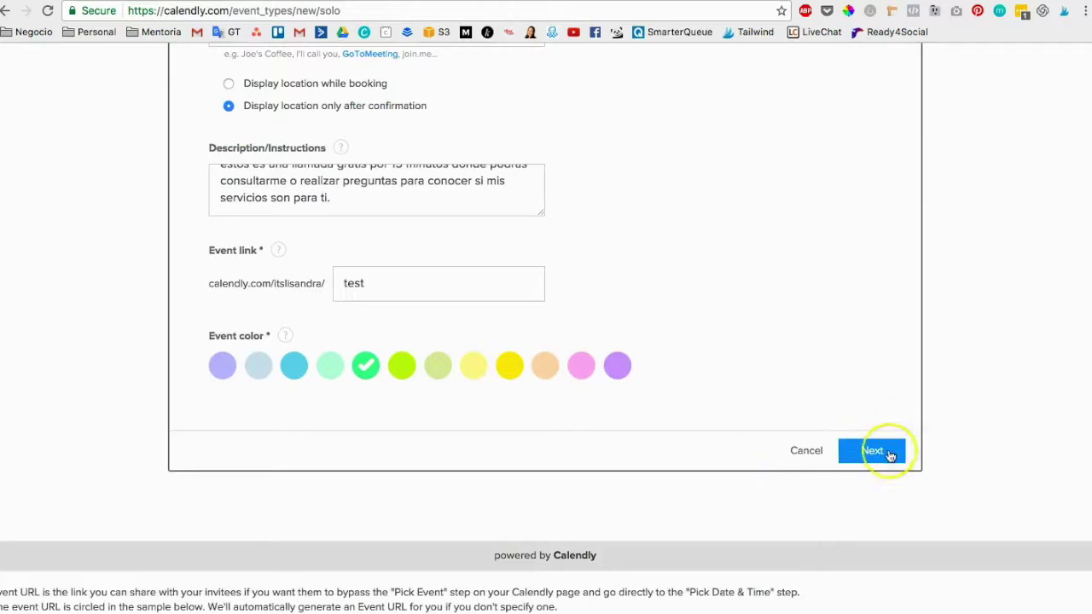
{"action": "scroll", "coordinate": [692, 541], "scroll_direction": "down", "scroll_amount": 7}
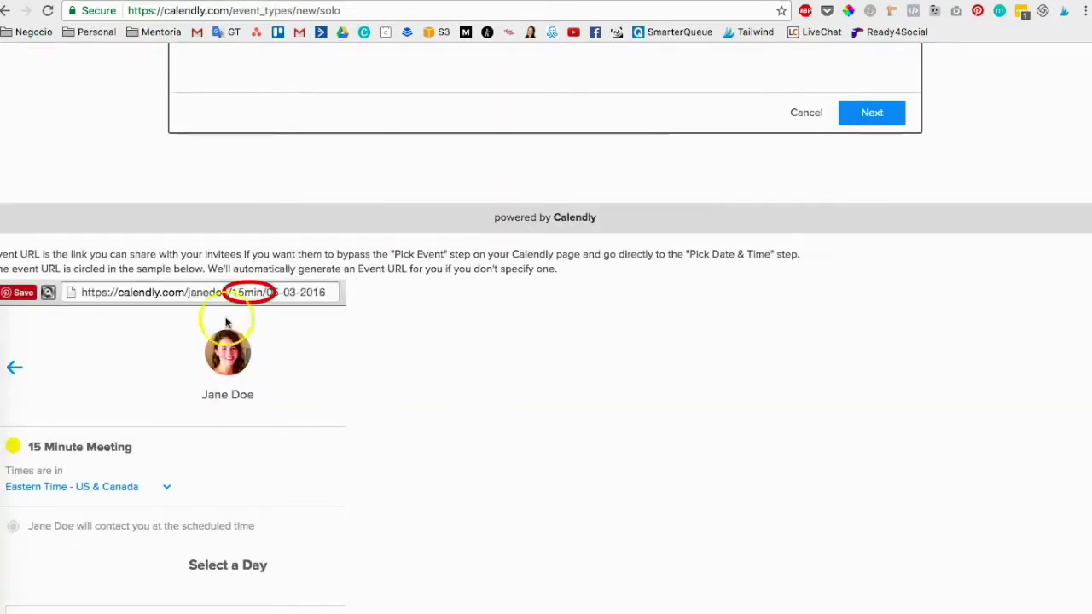
{"action": "scroll", "coordinate": [267, 285], "scroll_direction": "up", "scroll_amount": 8}
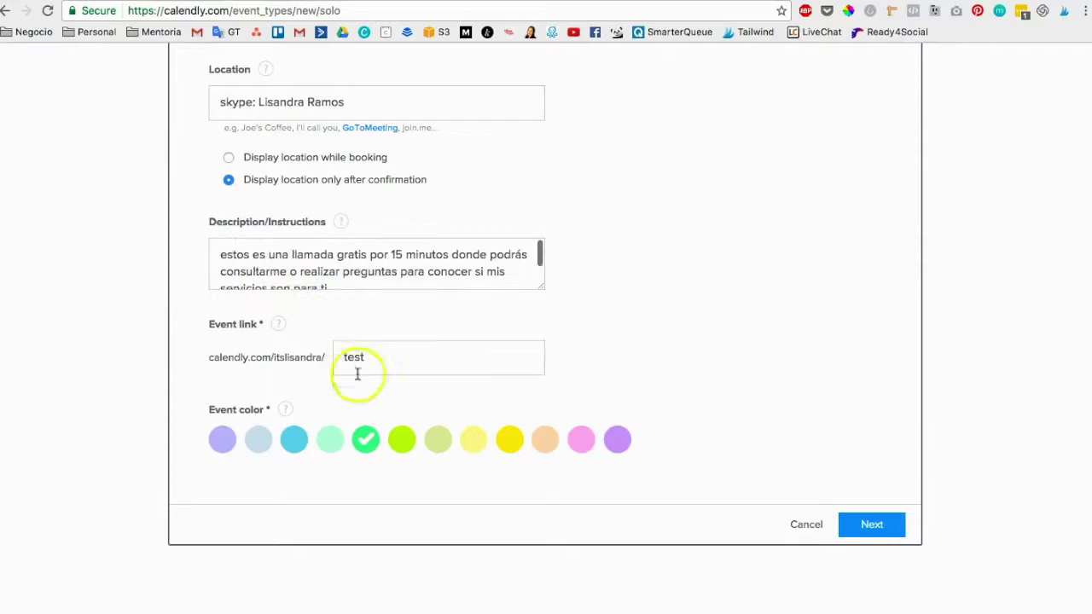
{"action": "scroll", "coordinate": [415, 356], "scroll_direction": "down", "scroll_amount": 8}
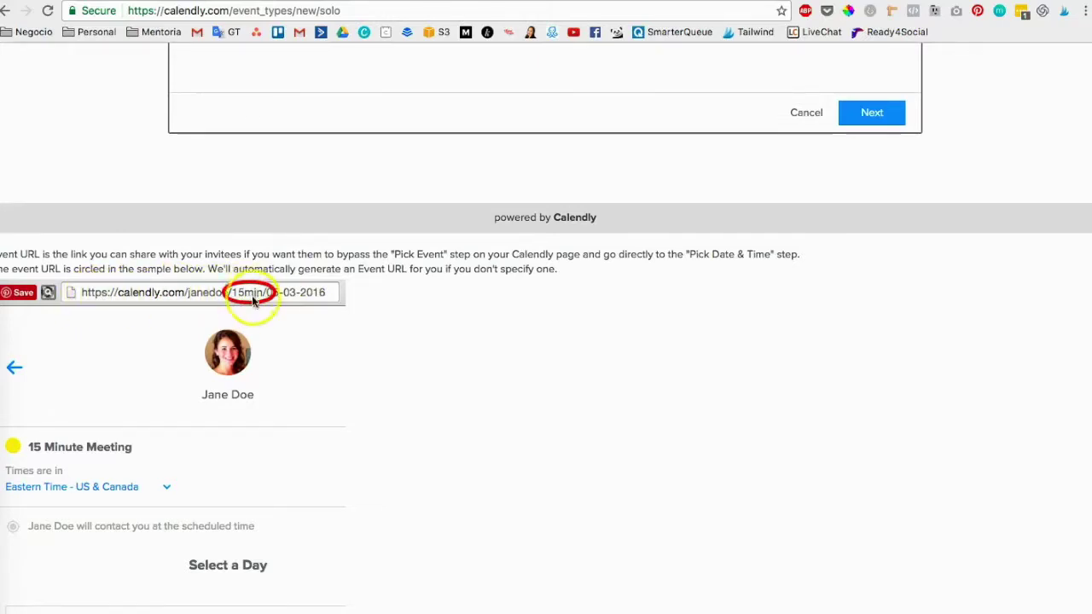
{"action": "scroll", "coordinate": [513, 193], "scroll_direction": "up", "scroll_amount": 4}
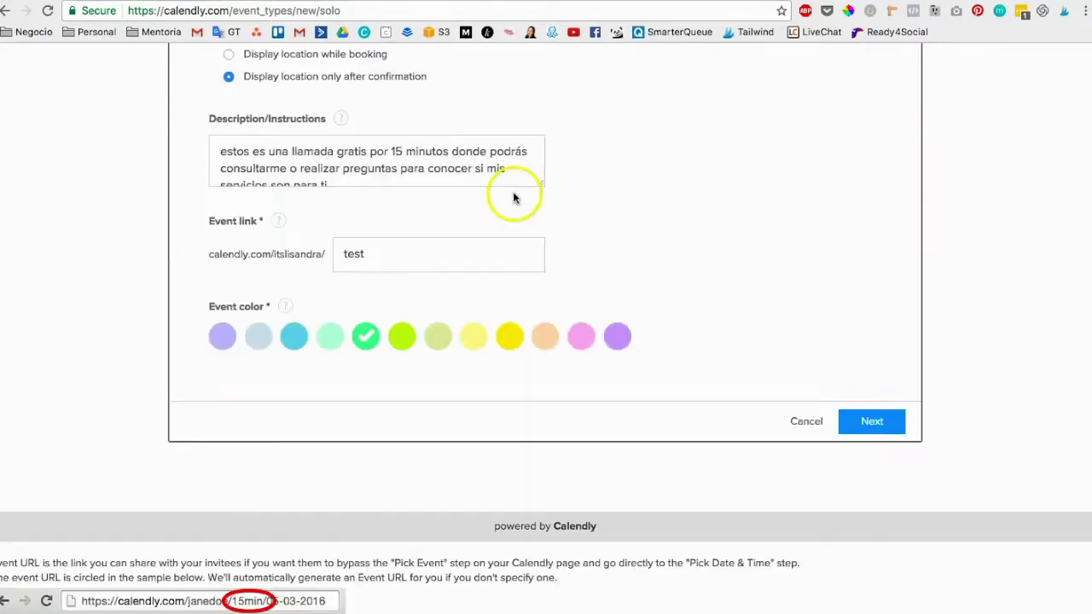
Save the event details and continue to the availability step.
{"action": "left_click", "coordinate": [894, 425]}
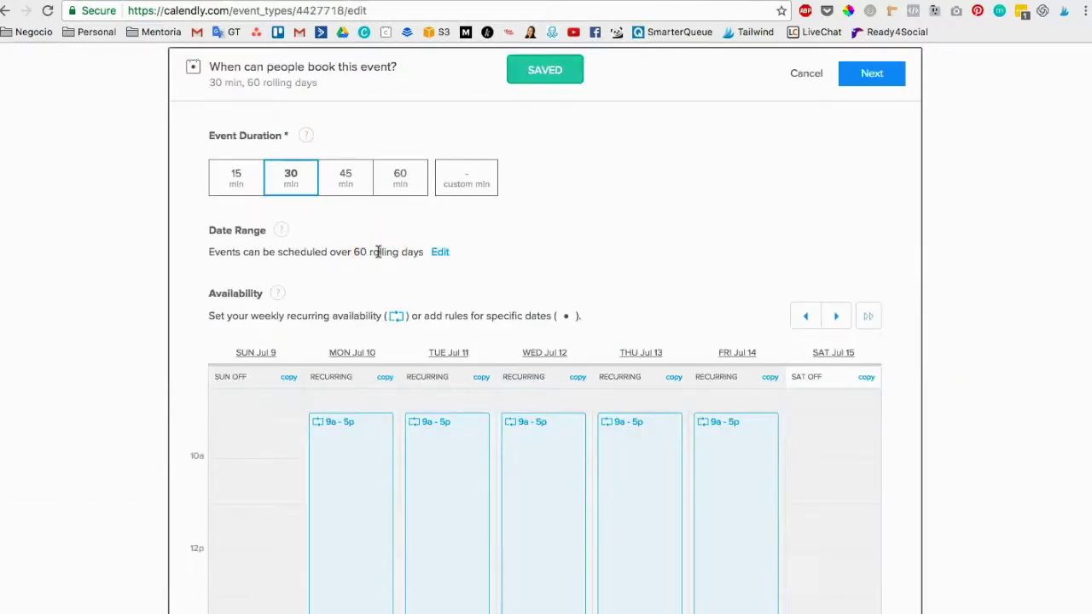
{"action": "scroll", "coordinate": [367, 486], "scroll_direction": "down", "scroll_amount": 3}
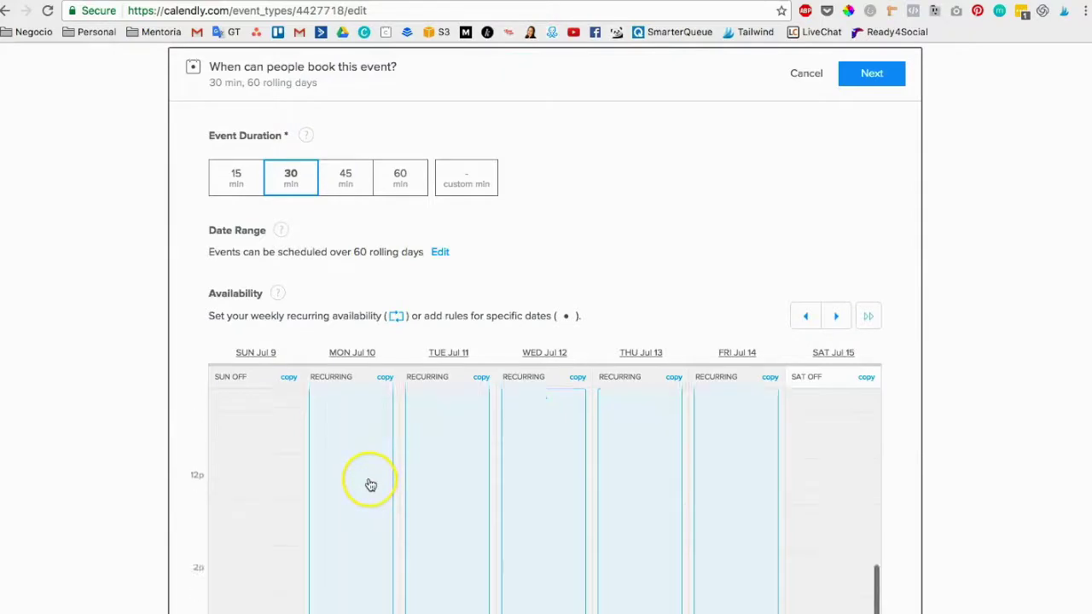
{"action": "scroll", "coordinate": [370, 485], "scroll_direction": "up", "scroll_amount": 4}
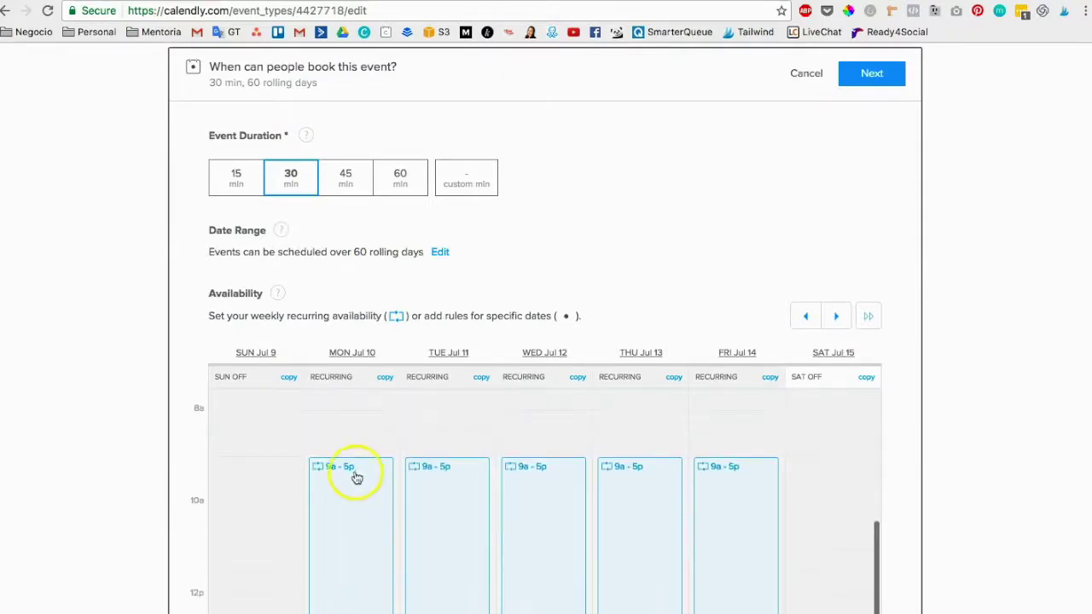
Open and cancel Monday's recurring editor, then bring up Monday's 9a–5p editing choices again.
{"action": "left_click", "coordinate": [355, 474]}
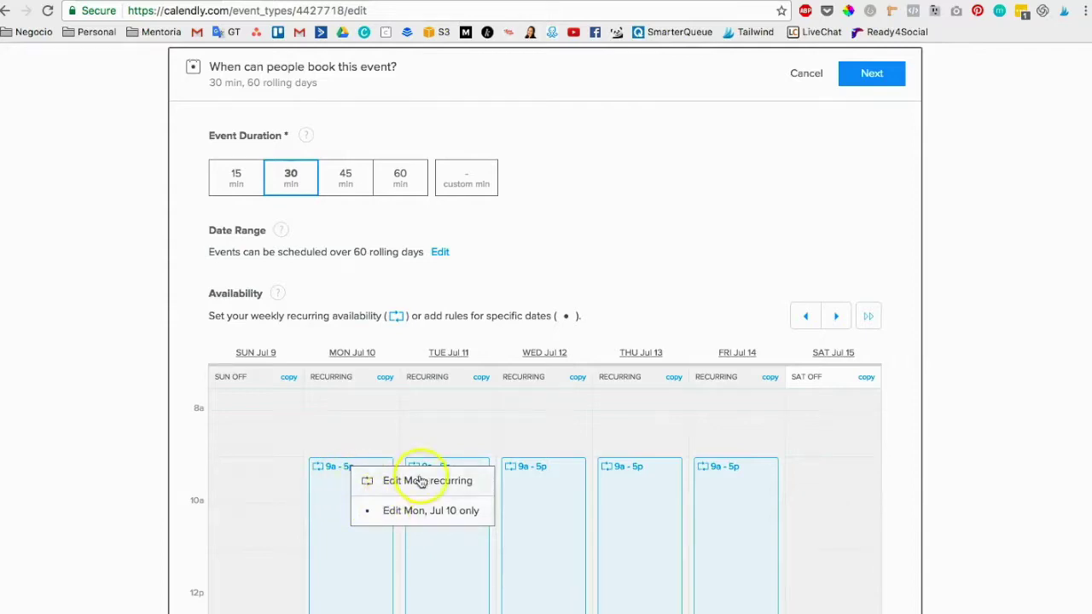
{"action": "left_click", "coordinate": [421, 479]}
{"action": "left_click", "coordinate": [606, 303]}
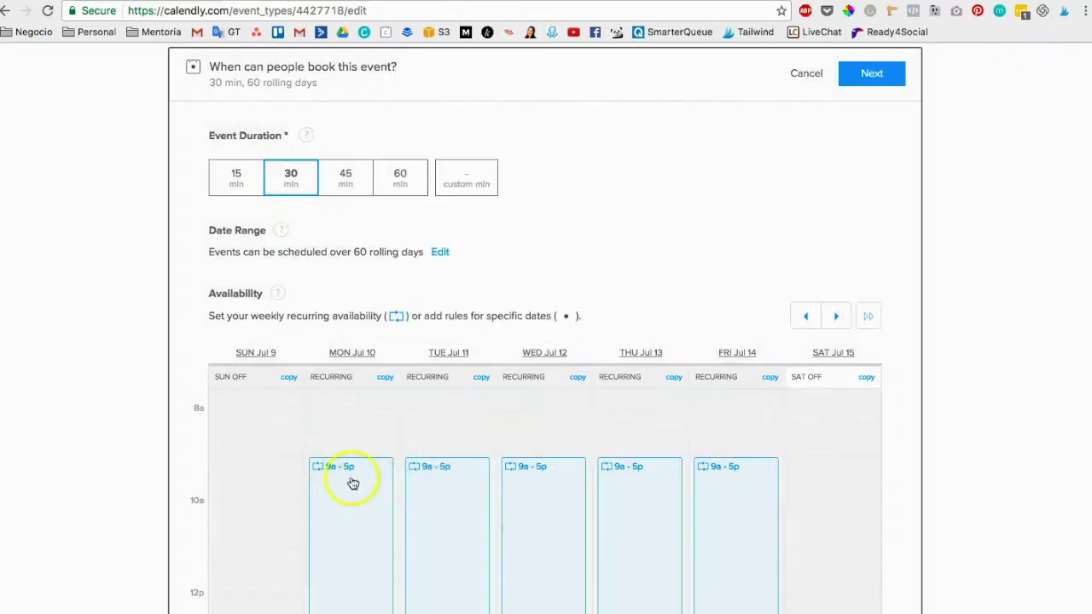
{"action": "scroll", "coordinate": [298, 448], "scroll_direction": "down", "scroll_amount": 1}
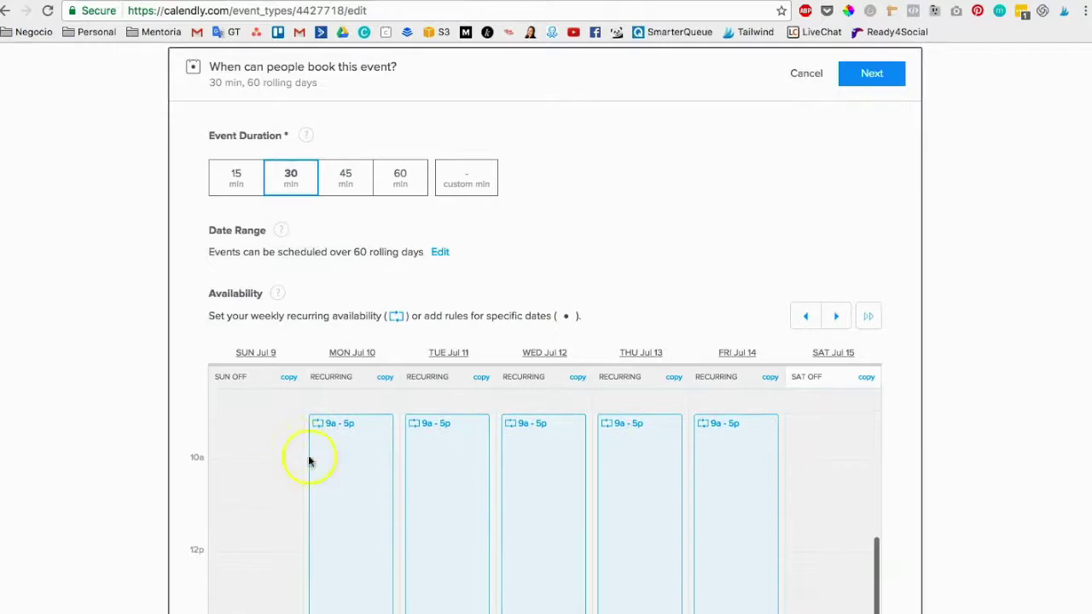
{"action": "left_click", "coordinate": [362, 430]}
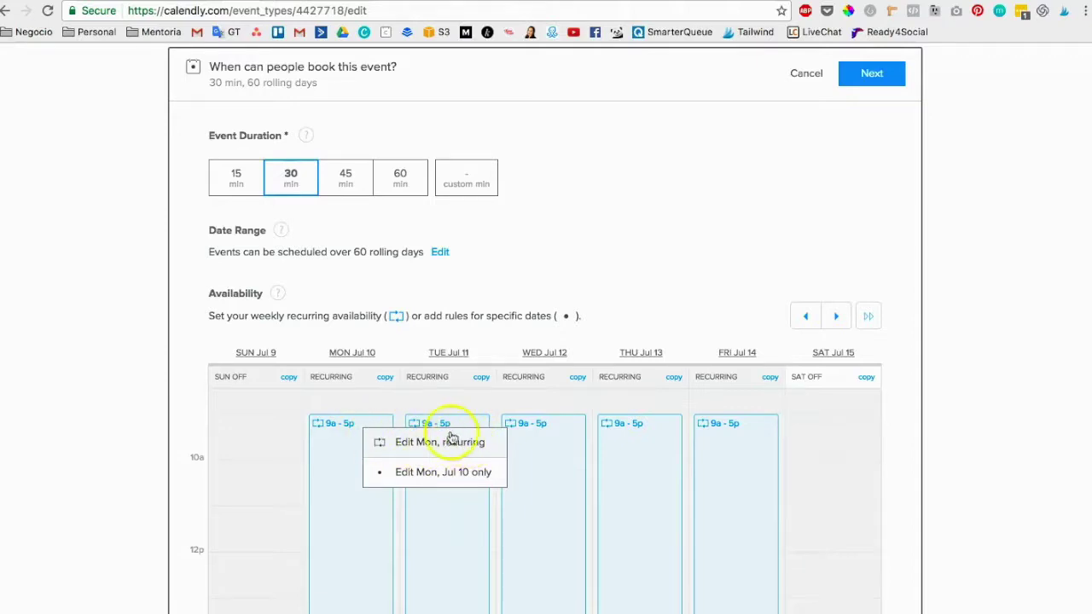
Delete the recurring 9a–5p interval on Monday, Tuesday and Wednesday, marking them unavailable.
{"action": "left_click", "coordinate": [450, 440]}
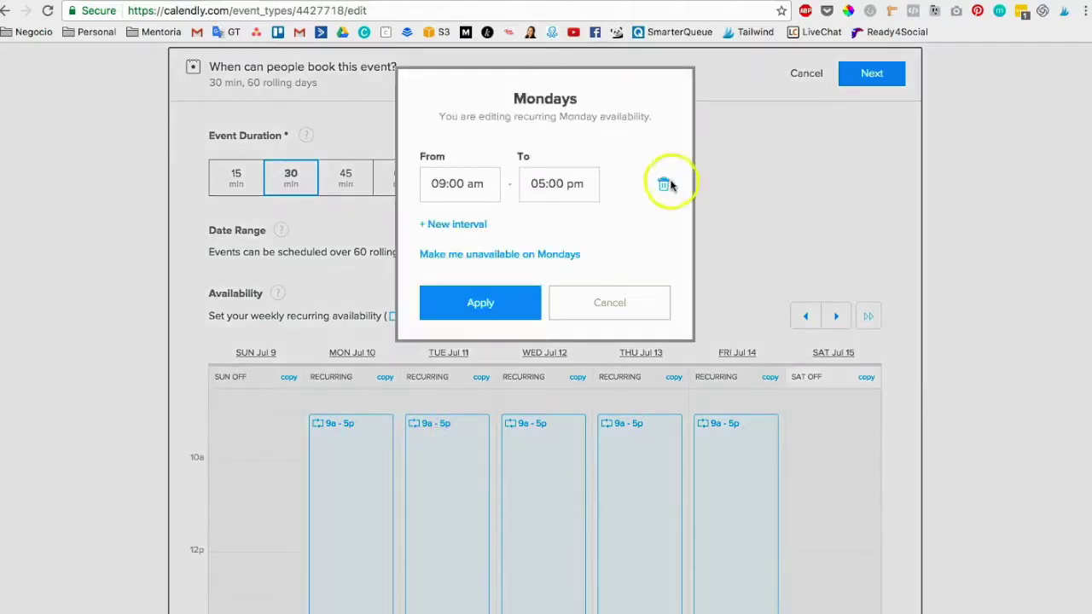
{"action": "left_click", "coordinate": [665, 184]}
{"action": "left_click", "coordinate": [516, 299]}
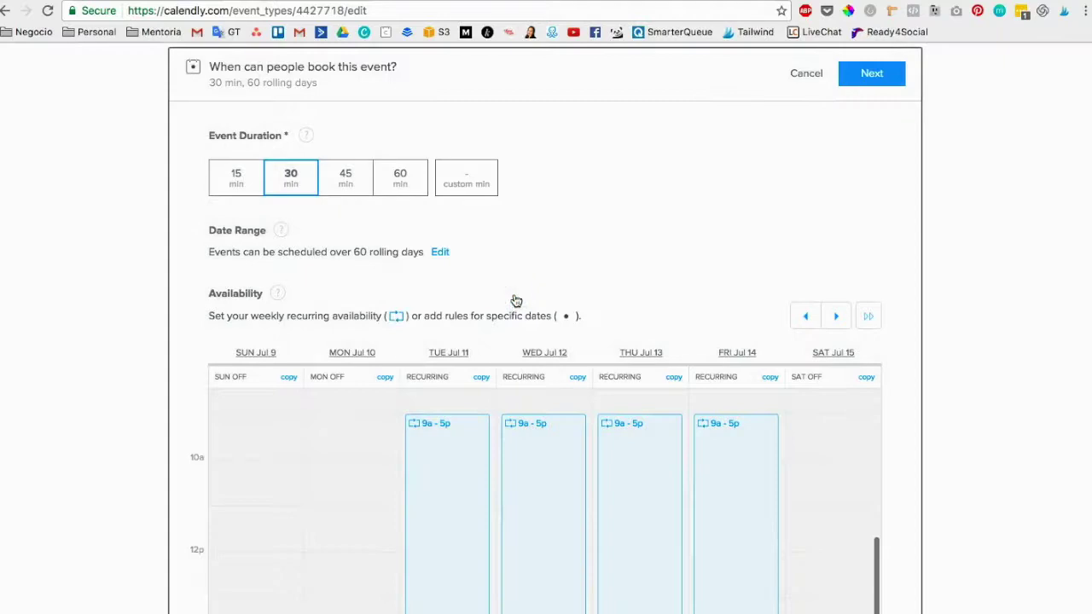
{"action": "left_click", "coordinate": [475, 428]}
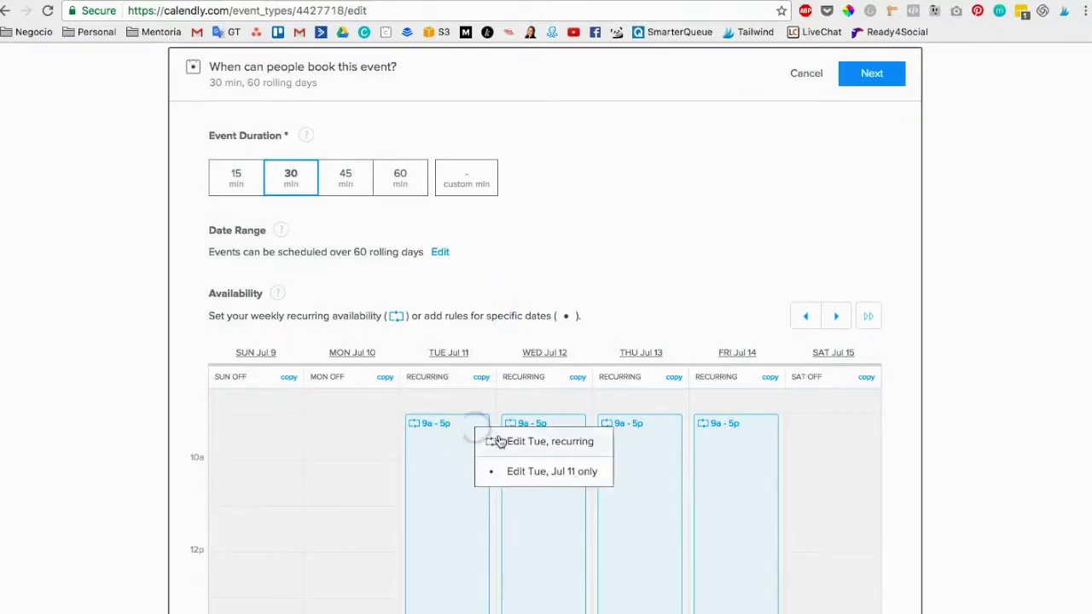
{"action": "left_click", "coordinate": [498, 441]}
{"action": "left_click", "coordinate": [664, 184]}
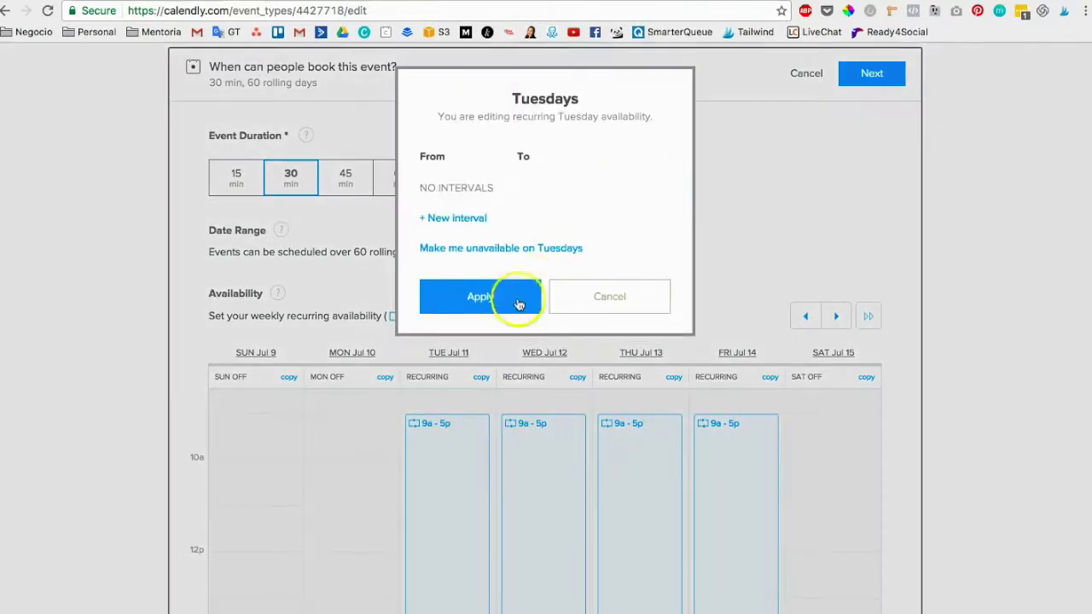
{"action": "left_click", "coordinate": [531, 295]}
{"action": "left_click", "coordinate": [542, 437]}
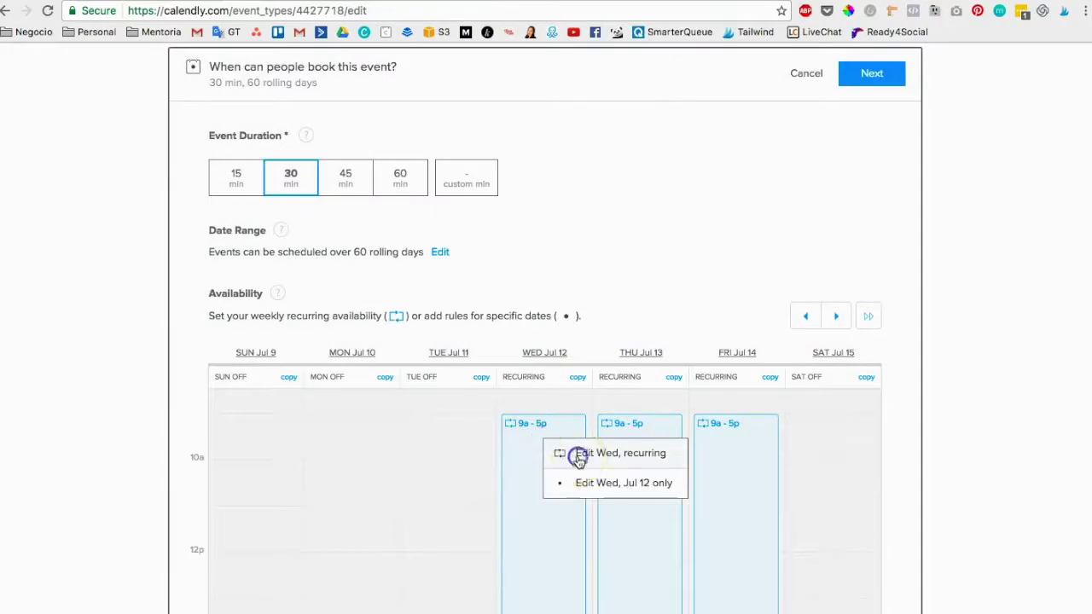
{"action": "left_click", "coordinate": [578, 459]}
{"action": "left_click", "coordinate": [663, 180]}
{"action": "left_click", "coordinate": [503, 292]}
Clear Thursday's and Friday's recurring 9a–5p availability, then mark a new Monday morning slot.
{"action": "left_click", "coordinate": [642, 450]}
{"action": "left_click", "coordinate": [706, 458]}
{"action": "left_click", "coordinate": [663, 183]}
{"action": "left_click", "coordinate": [526, 297]}
{"action": "left_click", "coordinate": [729, 448]}
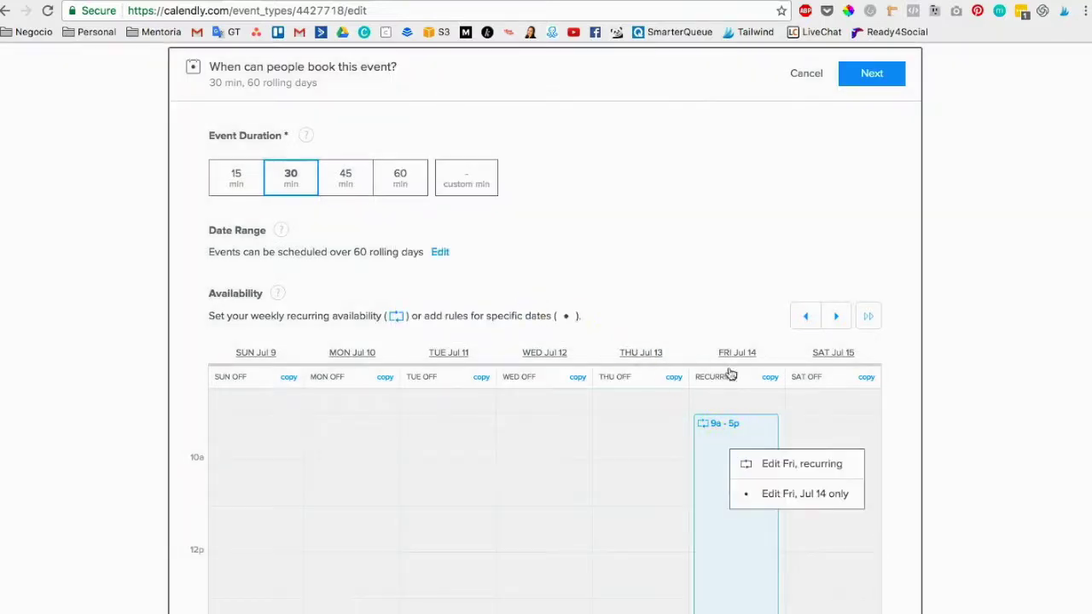
{"action": "left_click", "coordinate": [806, 465]}
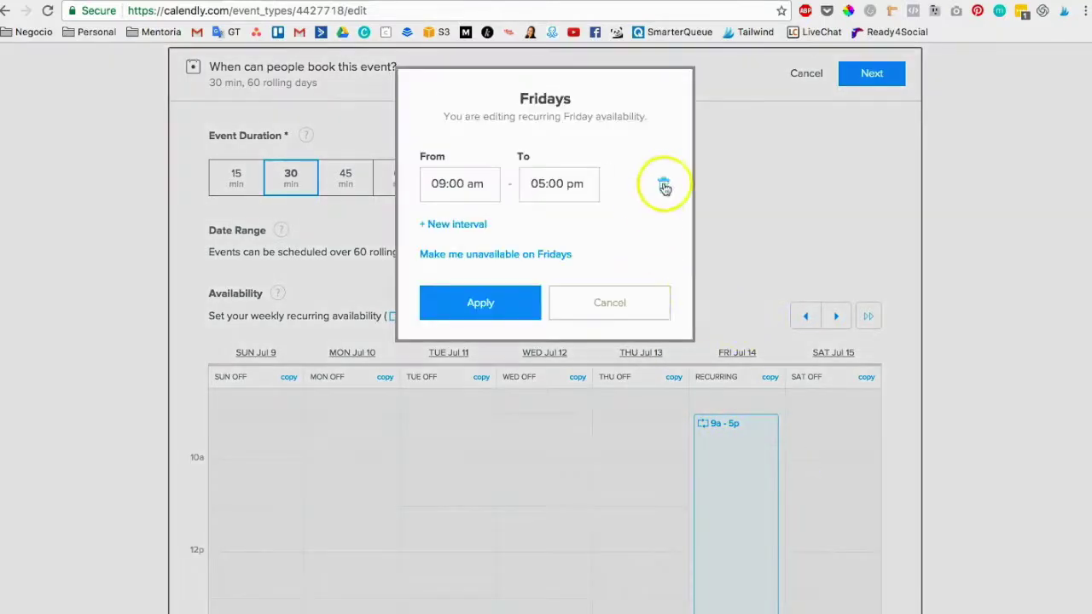
{"action": "left_click", "coordinate": [662, 186]}
{"action": "left_click", "coordinate": [506, 304]}
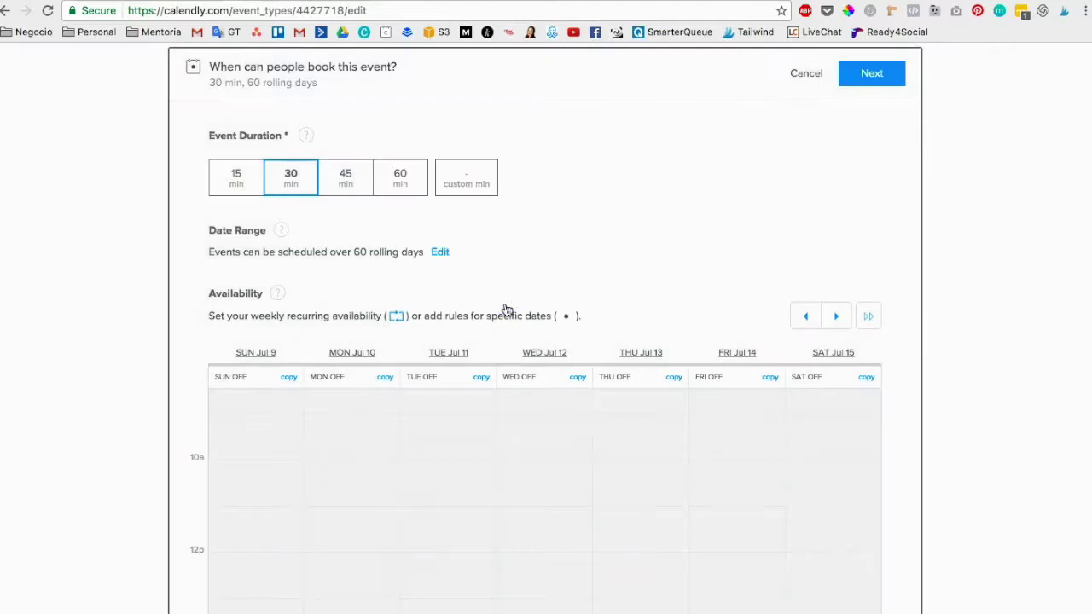
{"action": "scroll", "coordinate": [326, 401], "scroll_direction": "down", "scroll_amount": 2}
{"action": "scroll", "coordinate": [328, 408], "scroll_direction": "up", "scroll_amount": 3}
{"action": "left_click", "coordinate": [329, 432]}
Select a Monday 8a slot on the availability grid to bring up its Add options.
{"action": "scroll", "coordinate": [332, 429], "scroll_direction": "up", "scroll_amount": 1}
{"action": "left_click_drag", "start_coordinate": [345, 428], "coordinate": [362, 430]}
{"action": "left_click", "coordinate": [360, 423]}
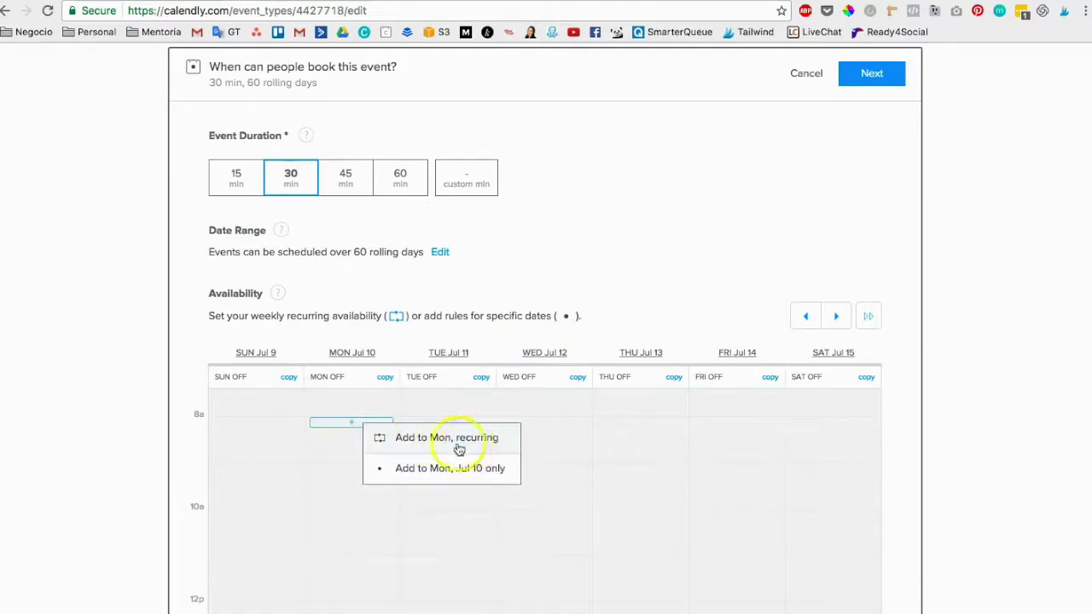
Add a recurring Monday interval from 09:00 am to 11:30 am.
{"action": "left_click", "coordinate": [452, 446]}
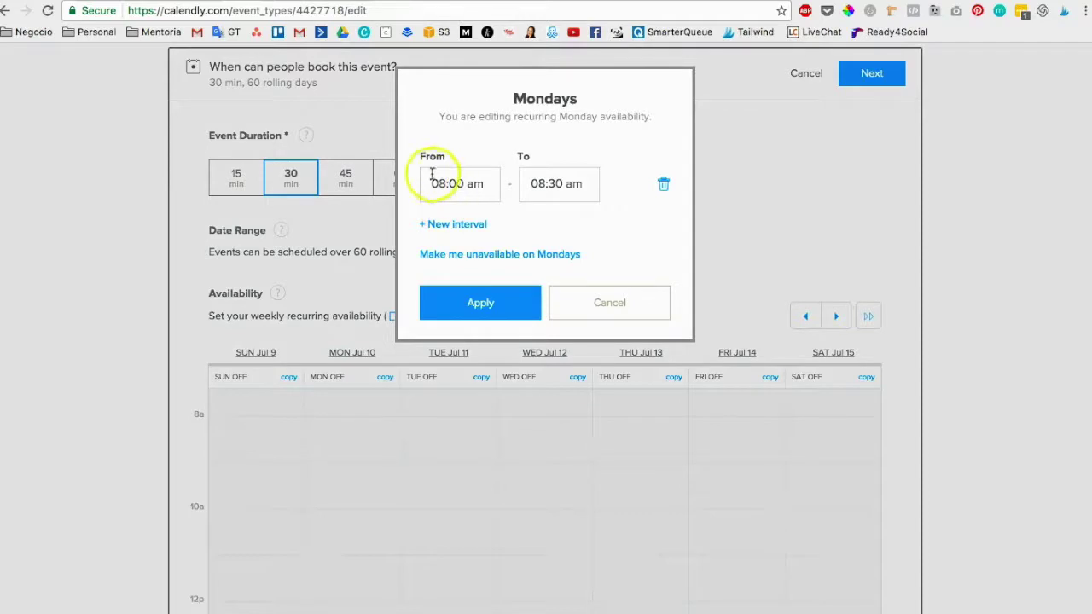
{"action": "left_click", "coordinate": [444, 183]}
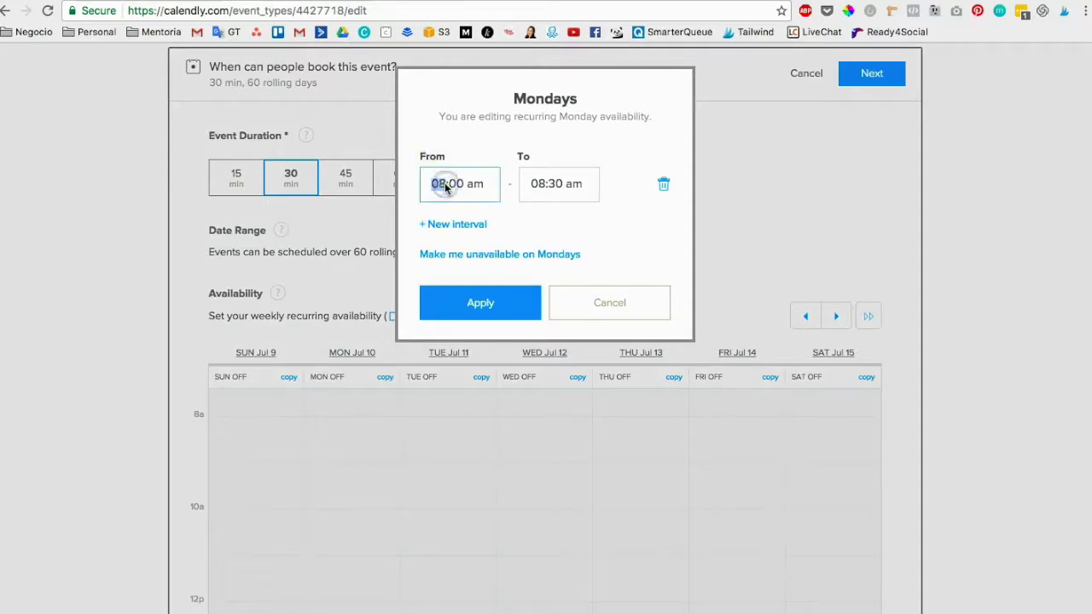
{"action": "left_click", "coordinate": [518, 183]}
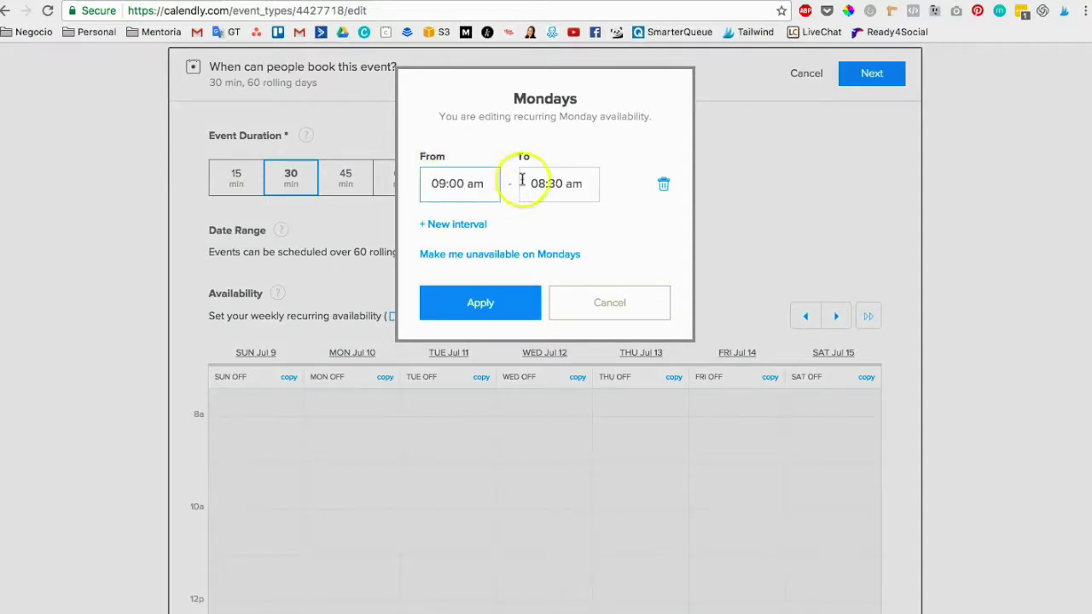
{"action": "left_click", "coordinate": [522, 183]}
{"action": "type", "text": "11"}
{"action": "left_click", "coordinate": [449, 225]}
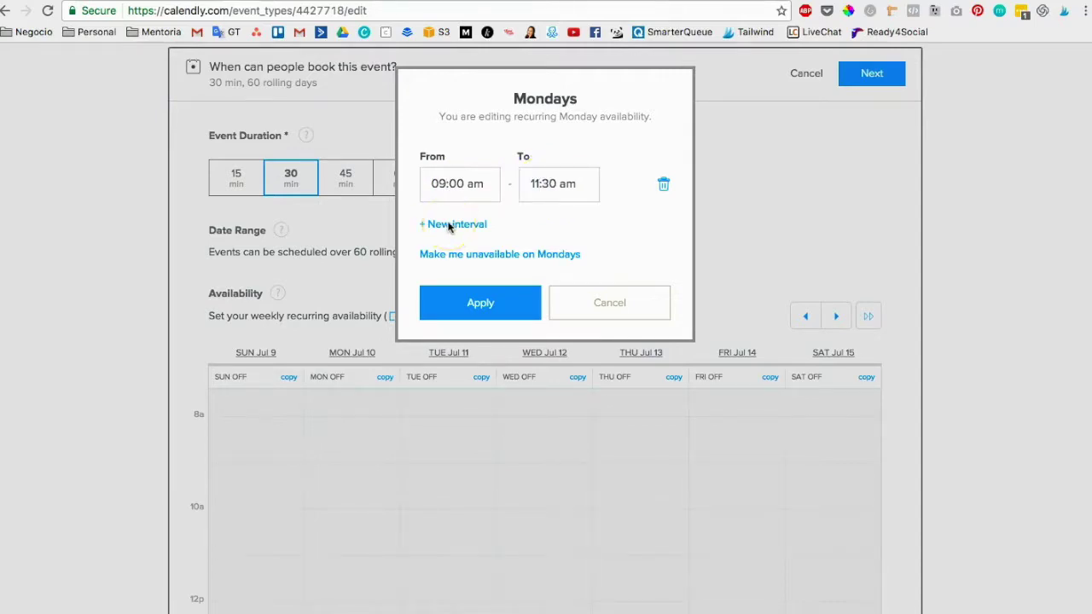
Add a second Monday interval from 02:00 pm to 04:00 pm and apply both.
{"action": "left_click", "coordinate": [459, 225]}
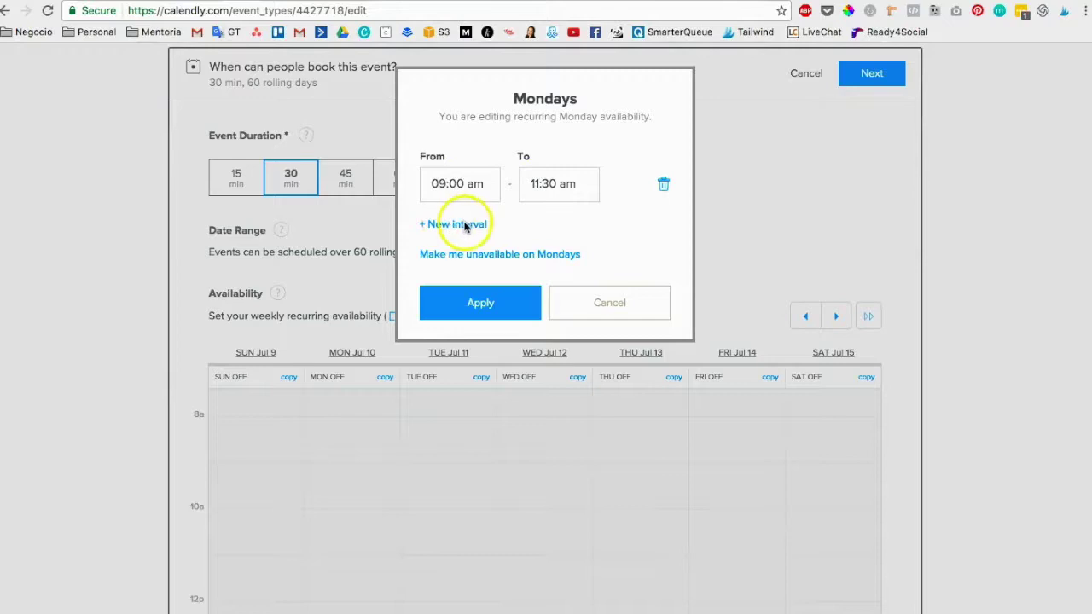
{"action": "left_click", "coordinate": [433, 231]}
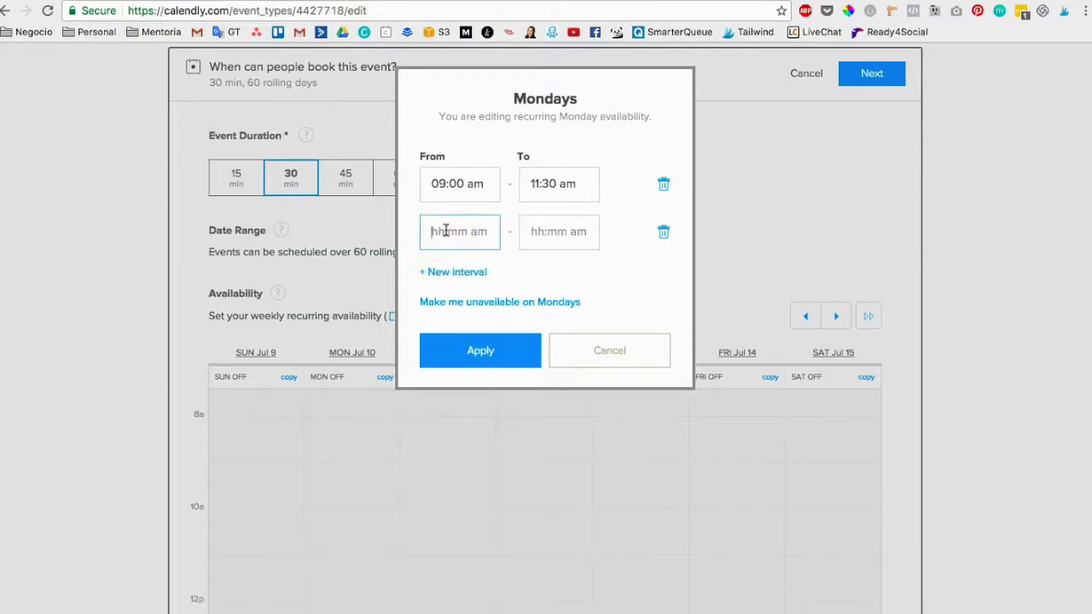
{"action": "type", "text": "2:00 pm"}
{"action": "left_click", "coordinate": [520, 228]}
{"action": "type", "text": "04:00pm"}
{"action": "left_click", "coordinate": [637, 295]}
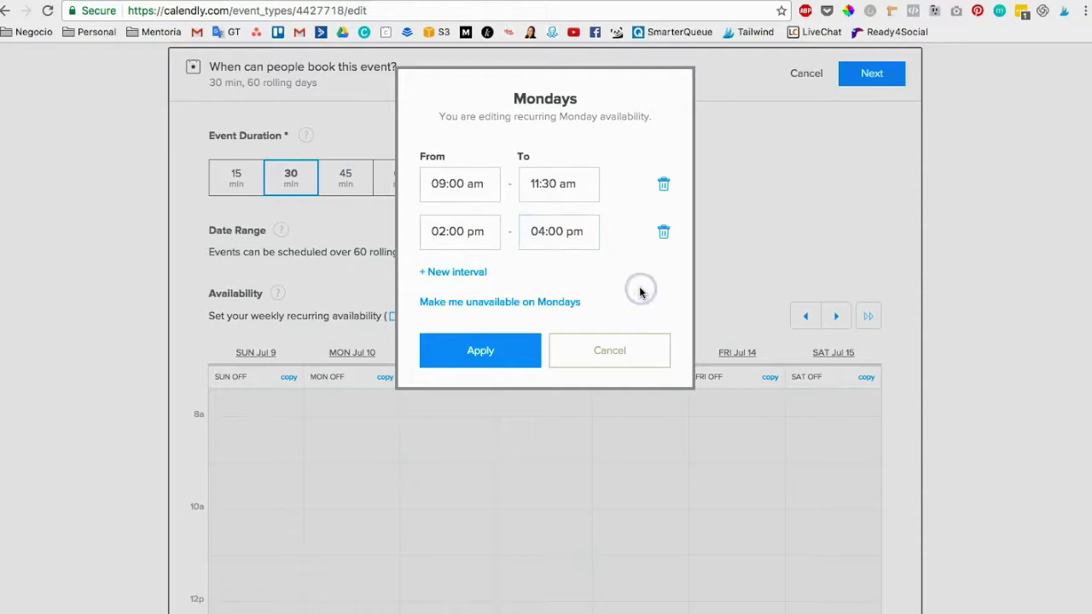
{"action": "left_click", "coordinate": [482, 362]}
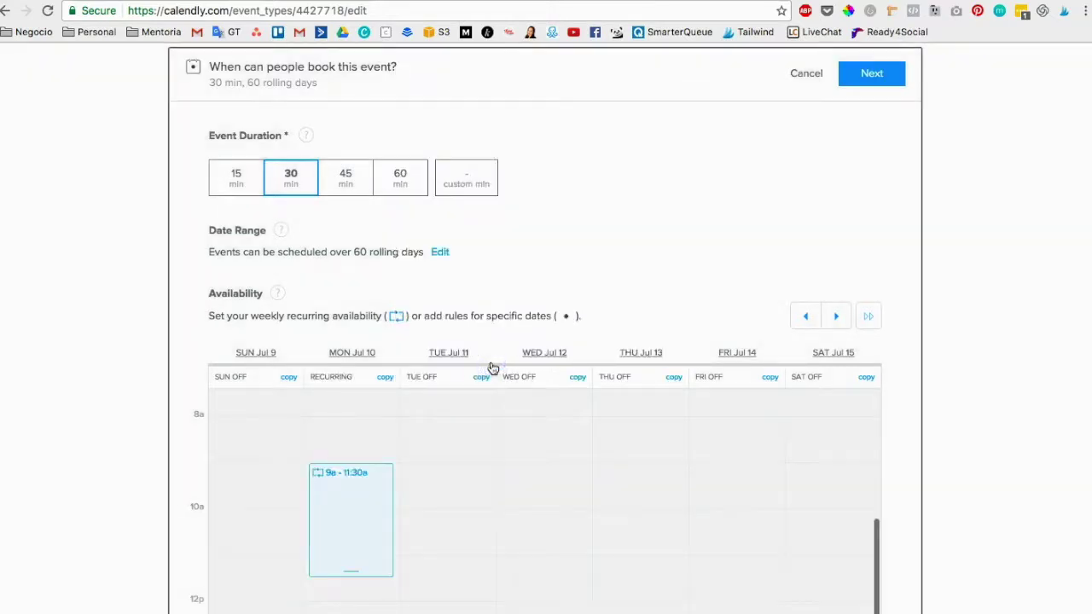
Move Monday's morning block 15 minutes later so it reads 9:15a–11:45a.
{"action": "scroll", "coordinate": [432, 504], "scroll_direction": "down", "scroll_amount": 2}
{"action": "scroll", "coordinate": [355, 452], "scroll_direction": "up", "scroll_amount": 1}
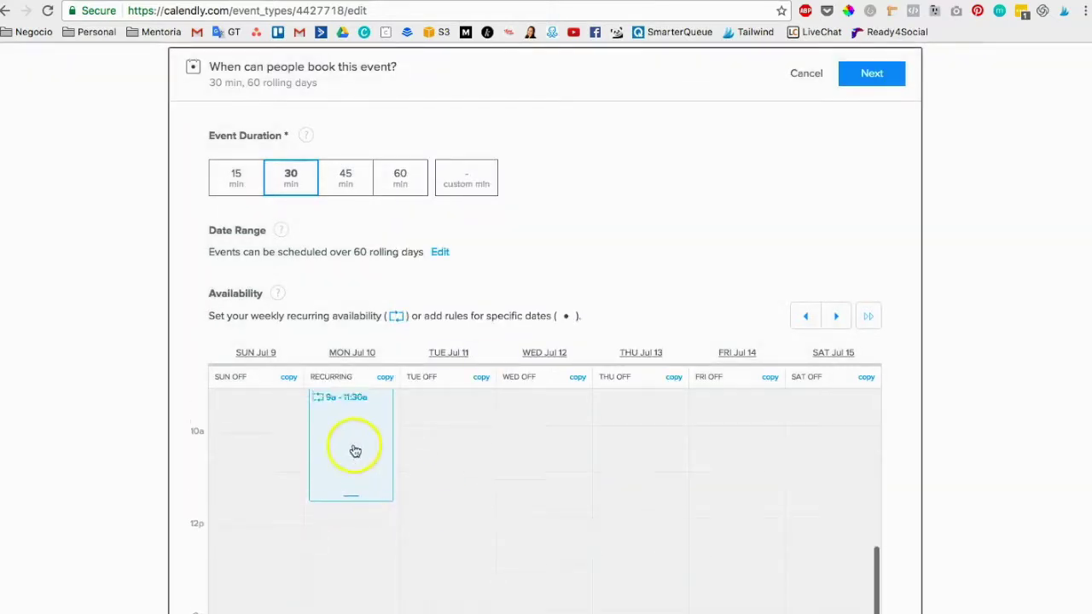
{"action": "scroll", "coordinate": [989, 414], "scroll_direction": "down", "scroll_amount": 4}
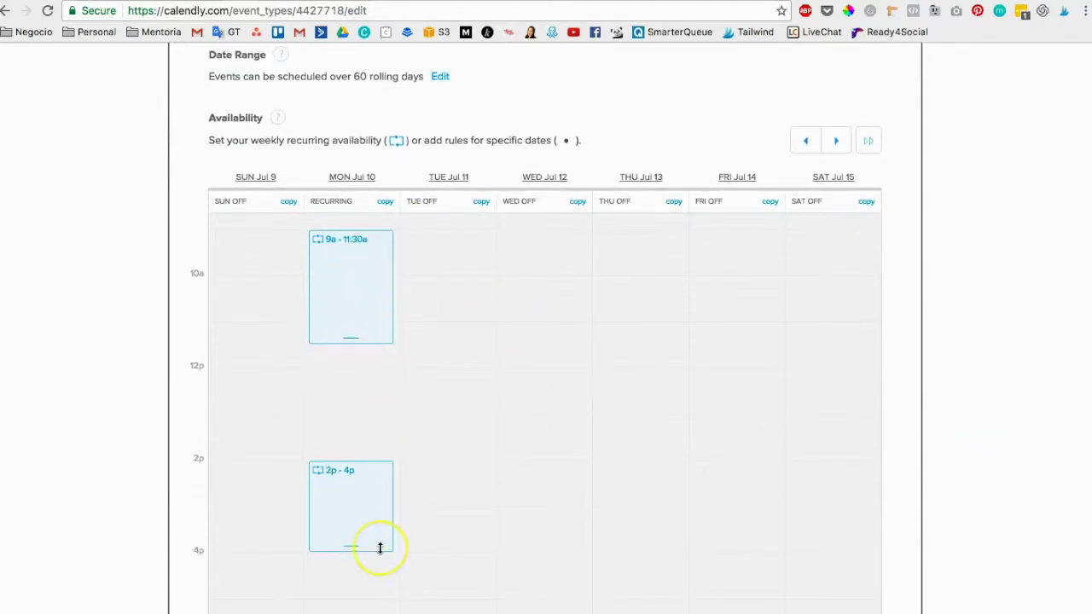
{"action": "left_click", "coordinate": [310, 348]}
{"action": "scroll", "coordinate": [351, 483], "scroll_direction": "up", "scroll_amount": 3}
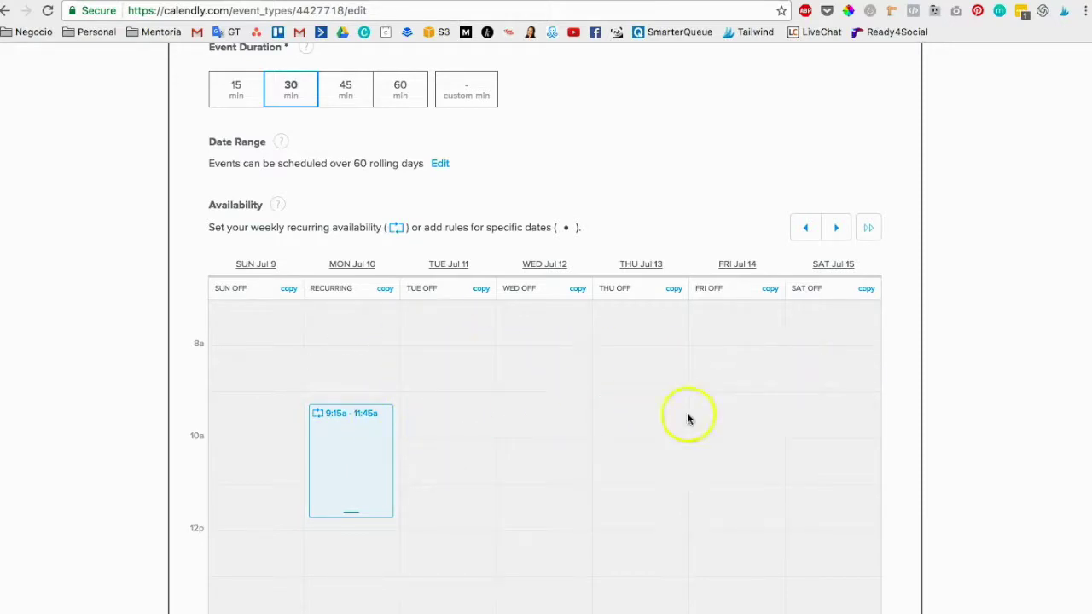
{"action": "scroll", "coordinate": [349, 452], "scroll_direction": "down", "scroll_amount": 3}
{"action": "scroll", "coordinate": [347, 456], "scroll_direction": "up", "scroll_amount": 3}
{"action": "scroll", "coordinate": [362, 465], "scroll_direction": "up", "scroll_amount": 2}
{"action": "scroll", "coordinate": [469, 515], "scroll_direction": "down", "scroll_amount": 5}
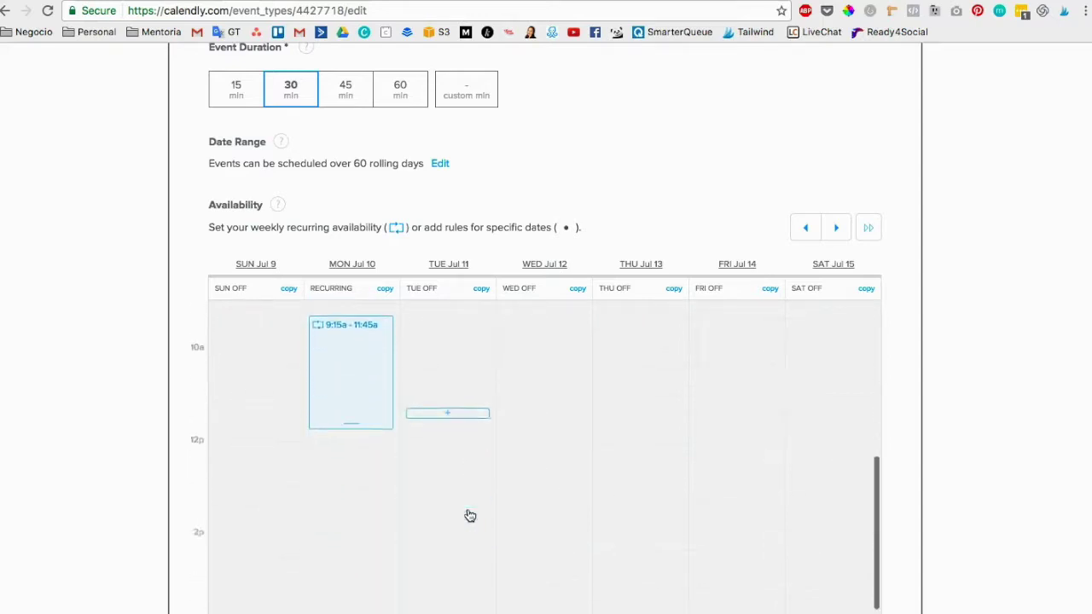
{"action": "scroll", "coordinate": [470, 516], "scroll_direction": "down", "scroll_amount": 10}
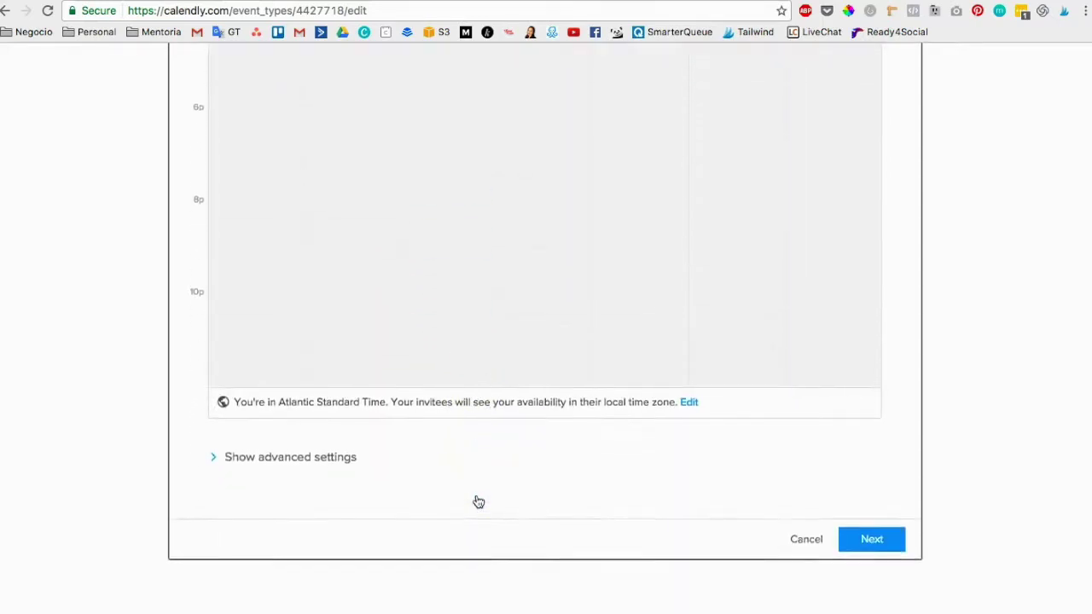
{"action": "scroll", "coordinate": [414, 260], "scroll_direction": "up", "scroll_amount": 10}
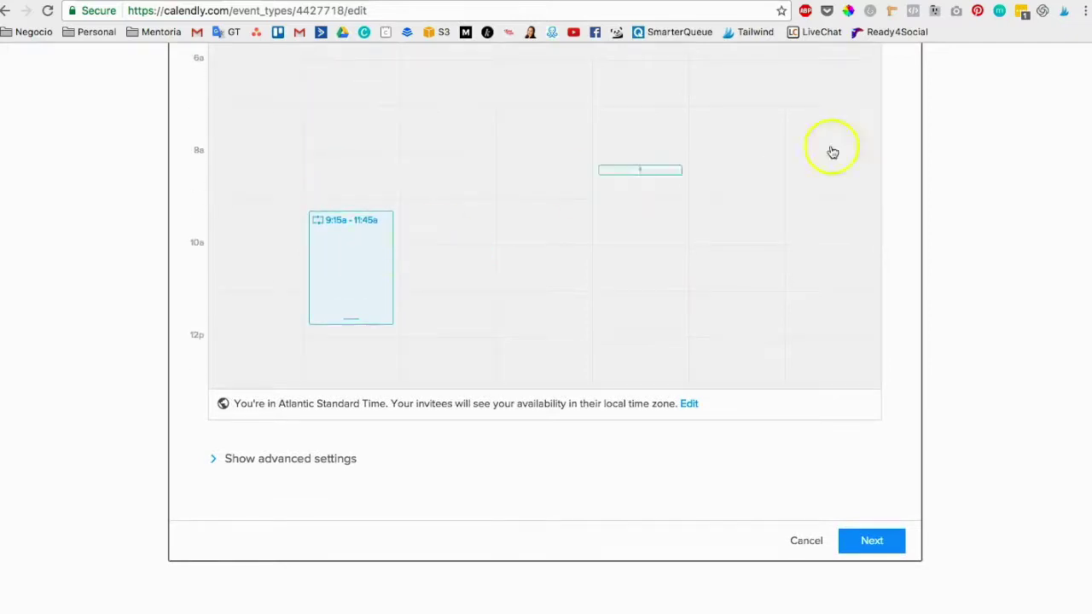
{"action": "scroll", "coordinate": [896, 154], "scroll_direction": "up", "scroll_amount": 5}
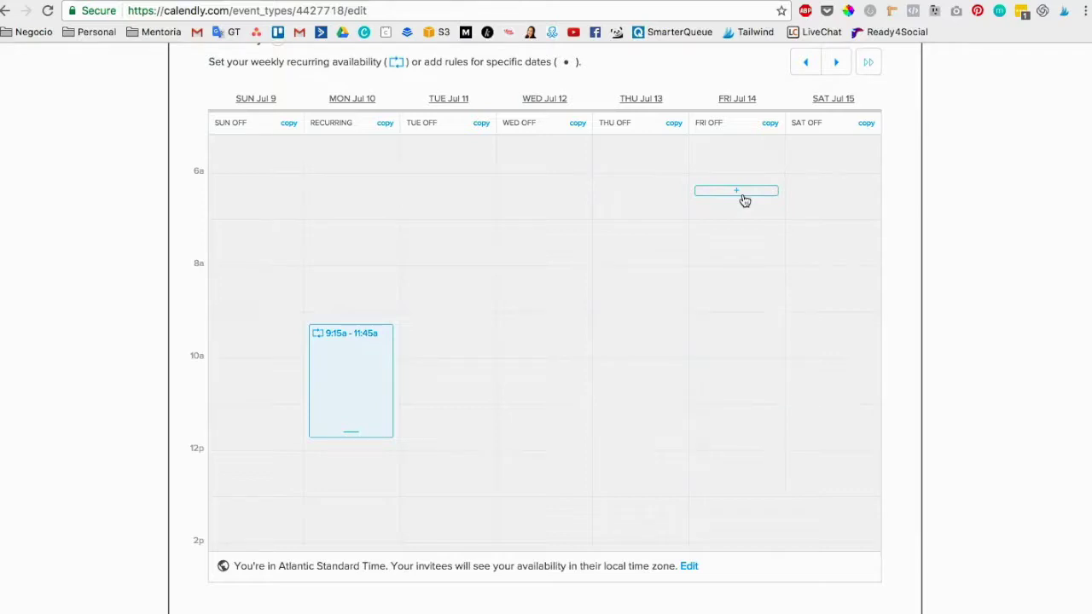
Choose to add availability for Friday, Jul 21 only.
{"action": "left_click", "coordinate": [727, 194]}
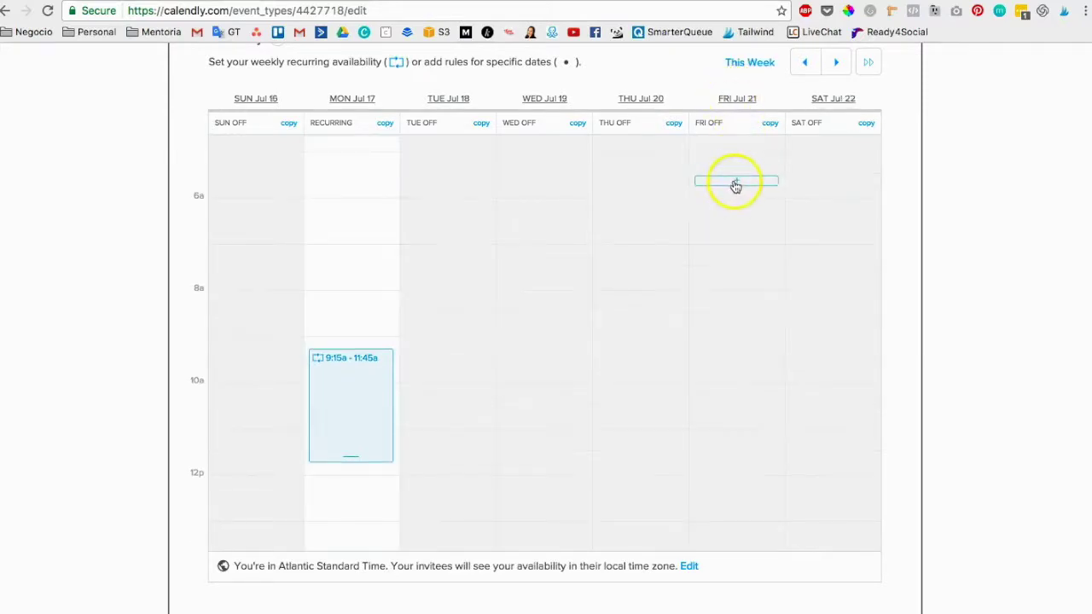
{"action": "left_click", "coordinate": [734, 183]}
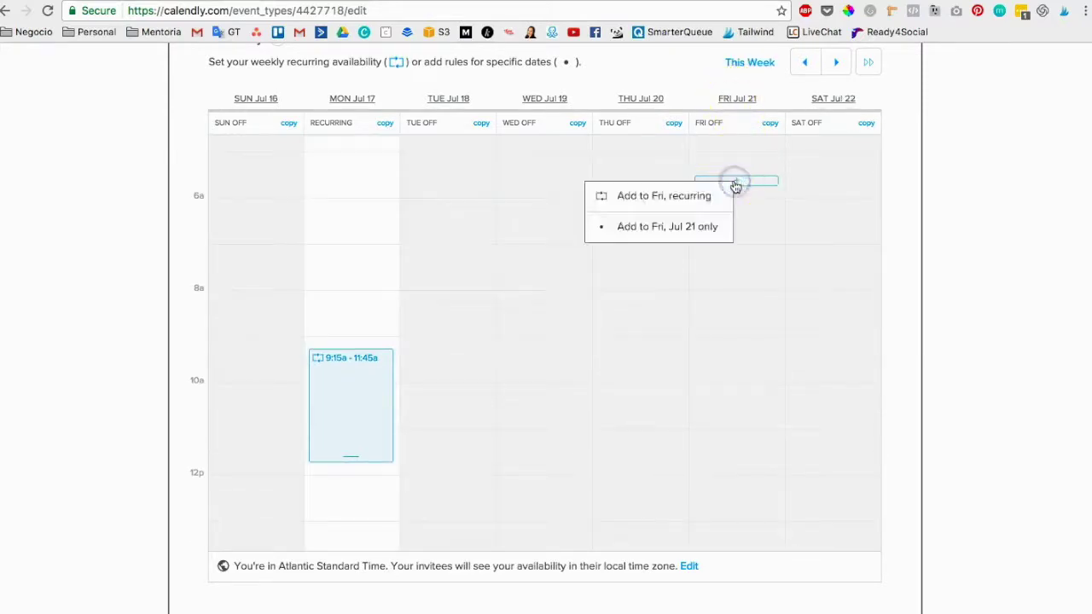
{"action": "left_click", "coordinate": [688, 225]}
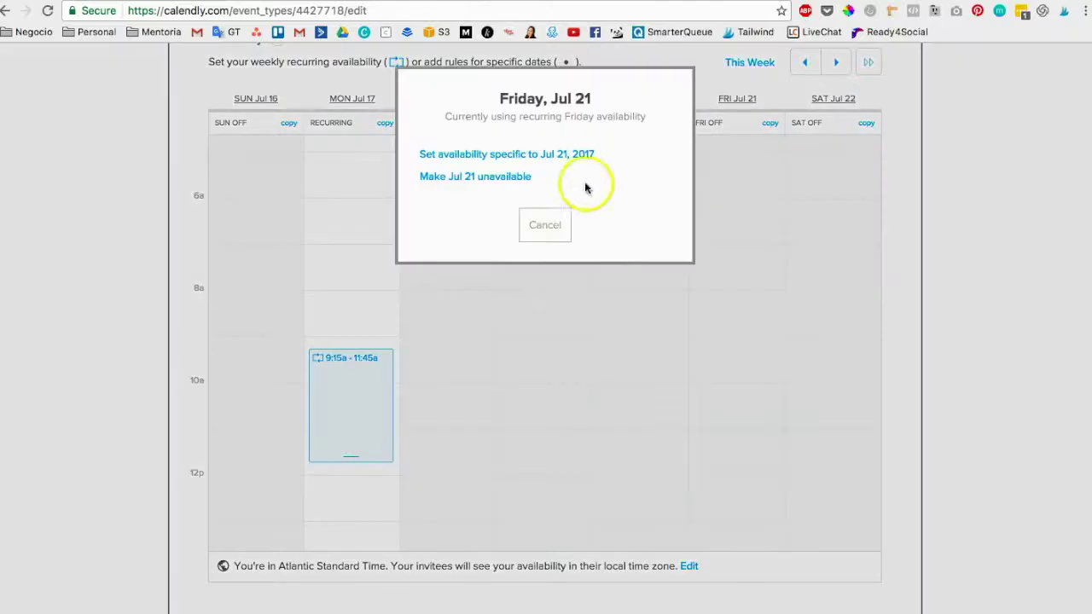
{"action": "left_click", "coordinate": [523, 155]}
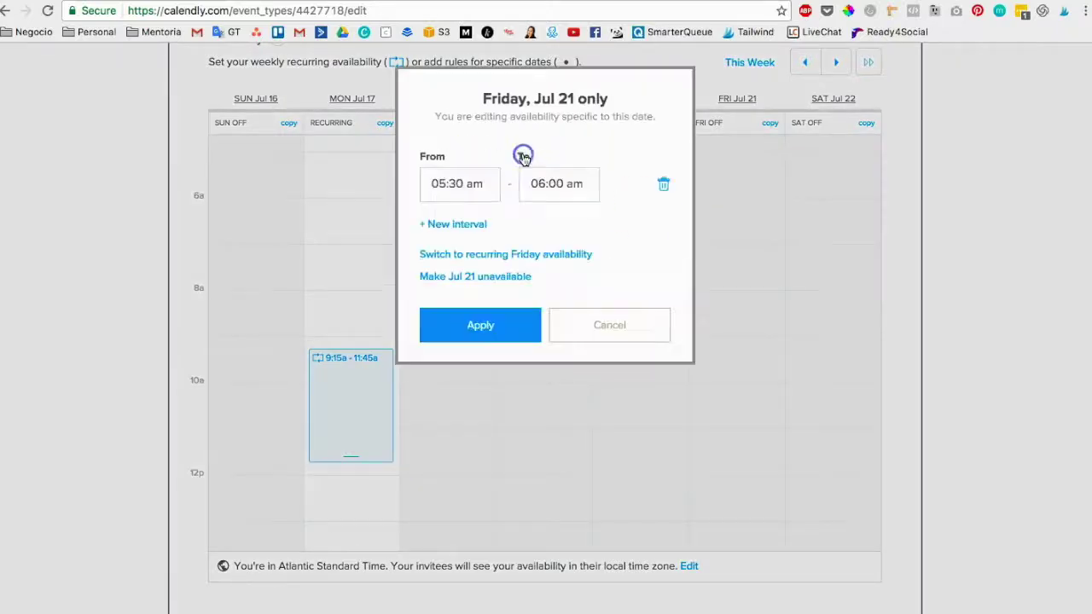
Set the Jul 21 interval to 08:30 am–12:00 pm and apply it.
{"action": "left_click", "coordinate": [443, 184]}
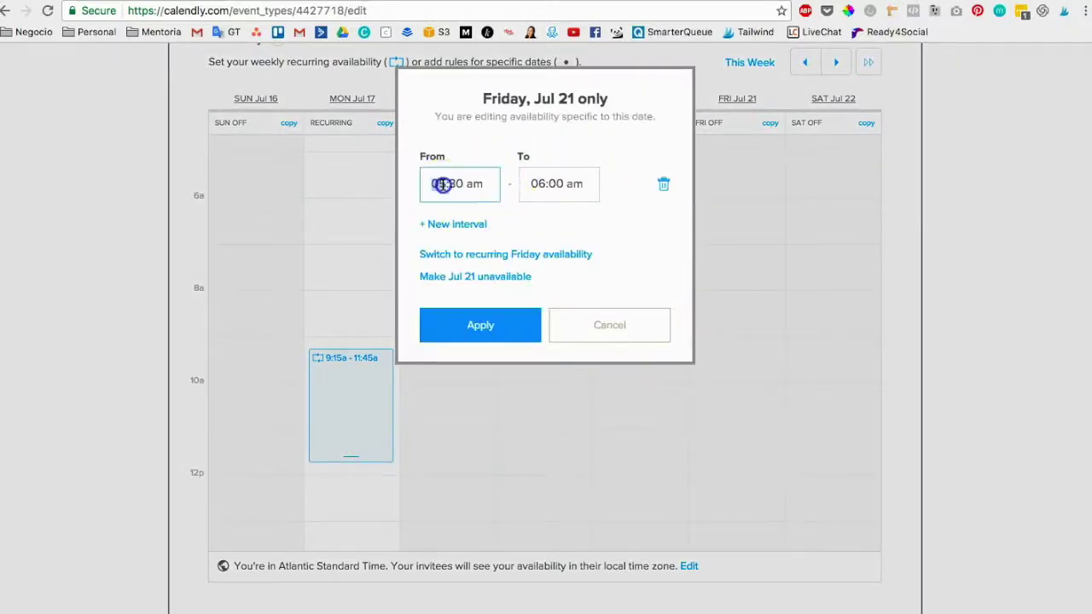
{"action": "type", "text": "8"}
{"action": "left_click", "coordinate": [550, 183]}
{"action": "type", "text": "12"}
{"action": "left_click", "coordinate": [568, 183]}
{"action": "type", "text": "p"}
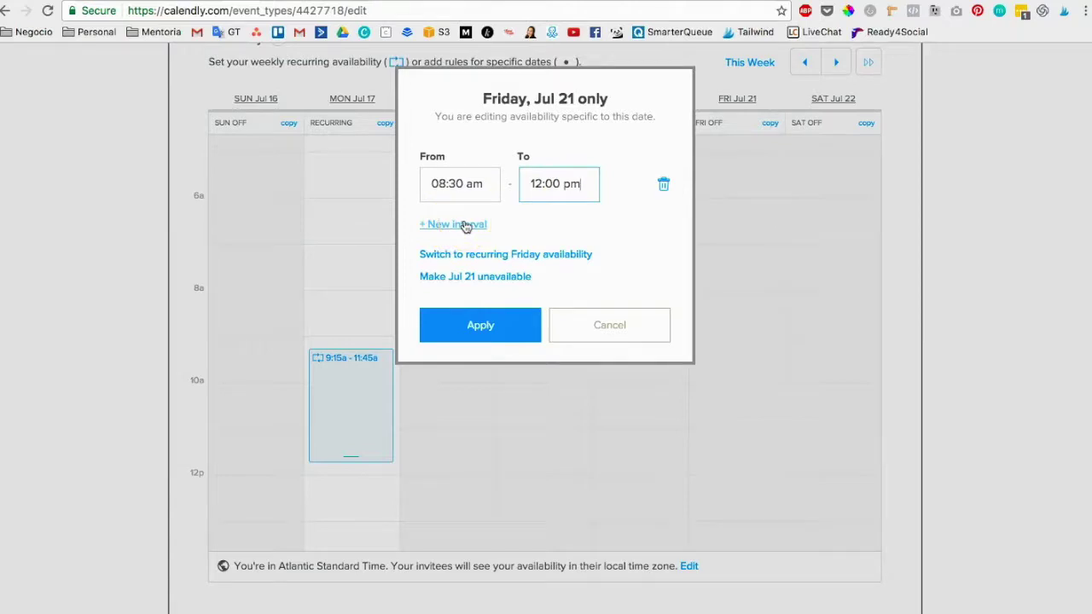
{"action": "left_click", "coordinate": [559, 274]}
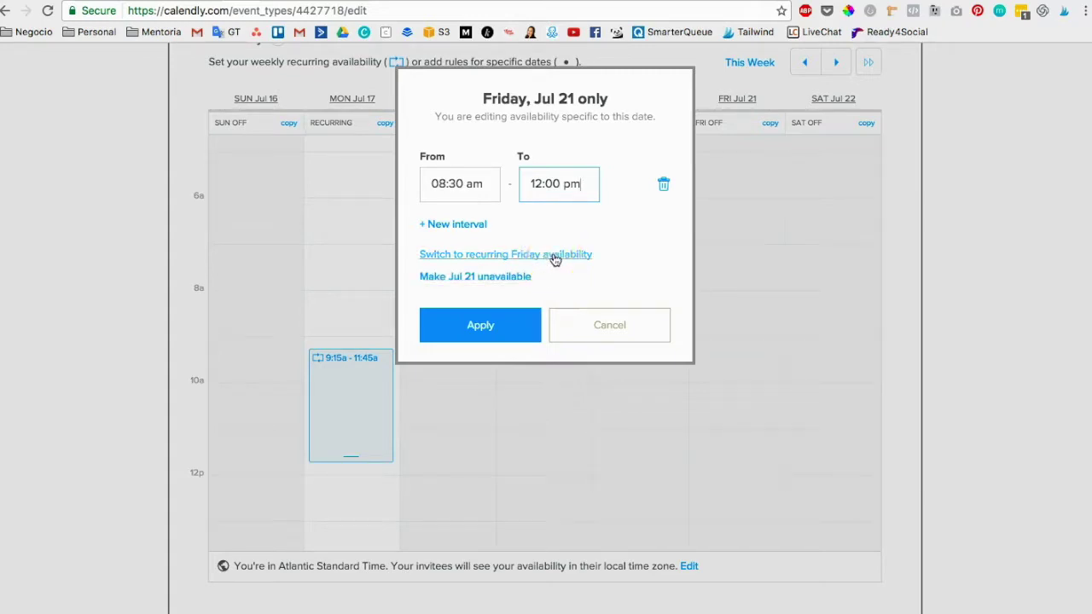
{"action": "left_click", "coordinate": [516, 315]}
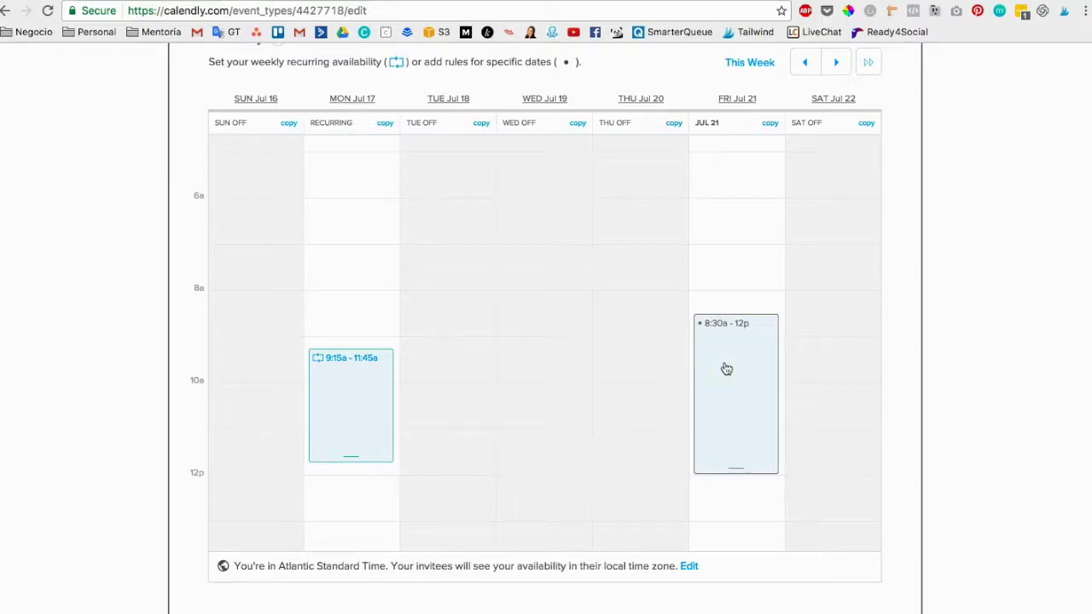
{"action": "left_click", "coordinate": [623, 314]}
In advanced settings, set 20-minute availability increments and a maximum of 3 events per day.
{"action": "scroll", "coordinate": [624, 319], "scroll_direction": "down", "scroll_amount": 5}
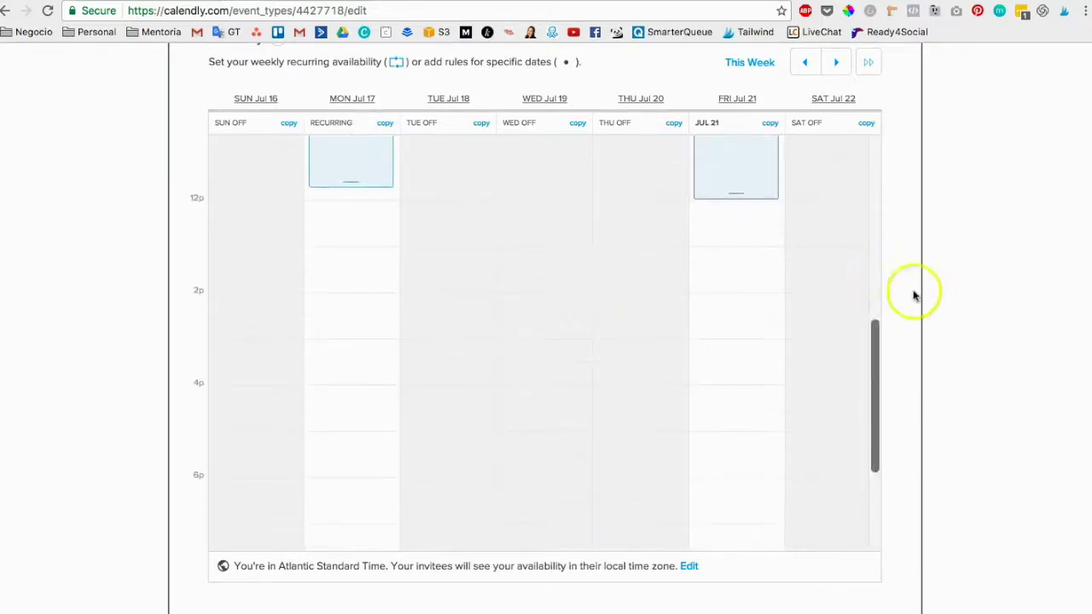
{"action": "scroll", "coordinate": [968, 312], "scroll_direction": "down", "scroll_amount": 3}
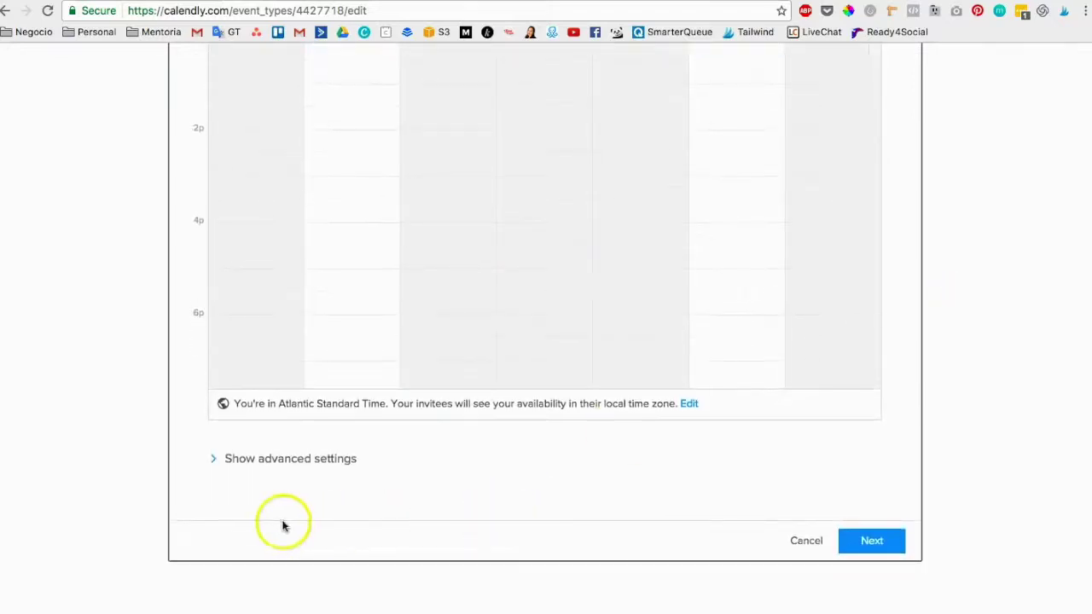
{"action": "left_click", "coordinate": [214, 459]}
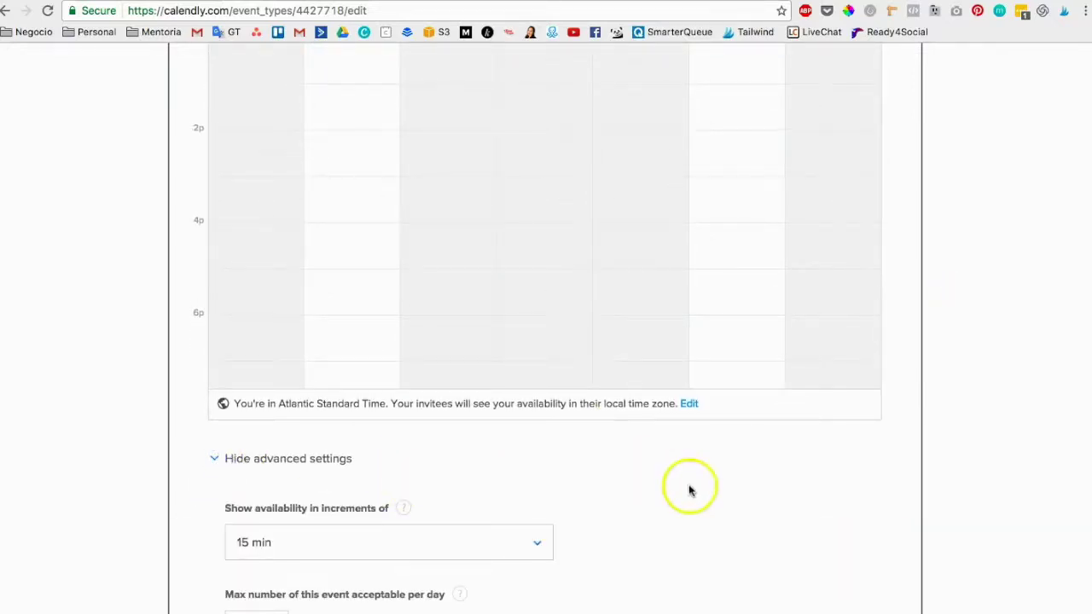
{"action": "left_click", "coordinate": [529, 512]}
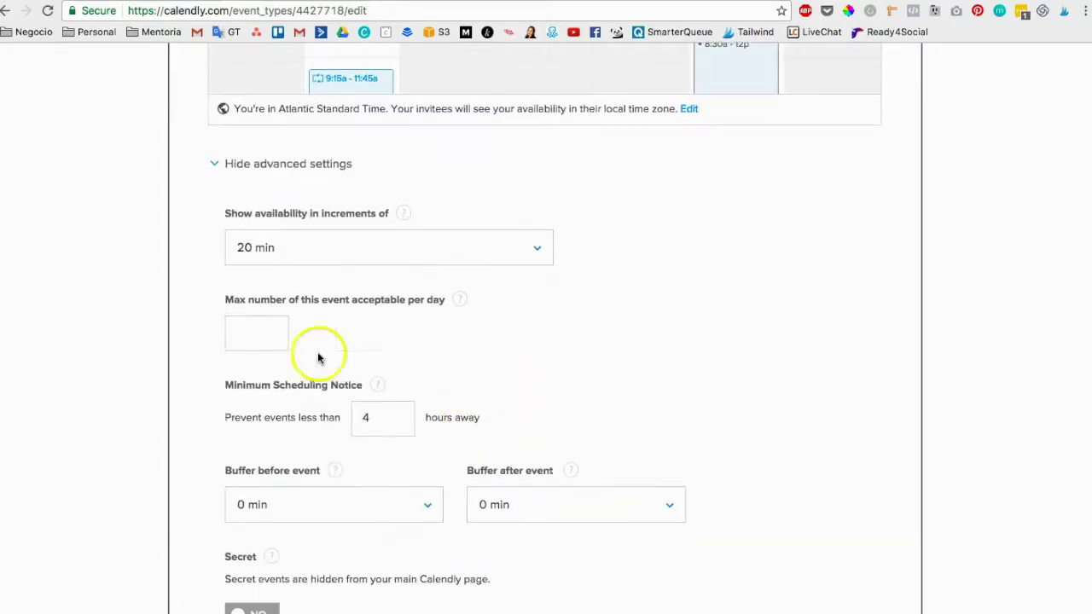
{"action": "left_click", "coordinate": [241, 331]}
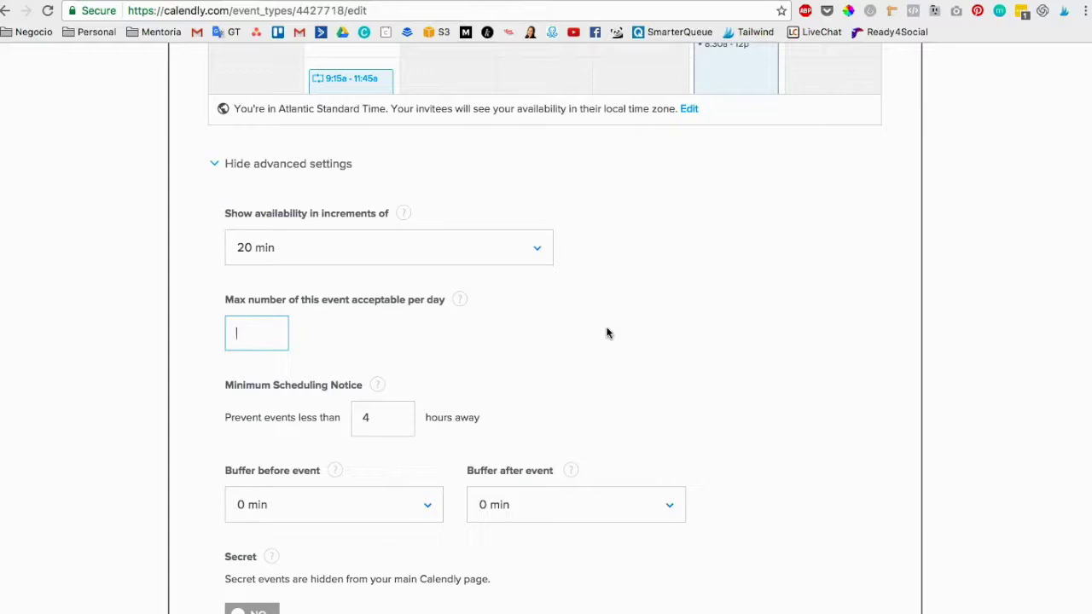
{"action": "type", "text": "3"}
Set the minimum scheduling notice to 24 hours.
{"action": "scroll", "coordinate": [607, 333], "scroll_direction": "down", "scroll_amount": 3}
{"action": "left_click", "coordinate": [379, 252]}
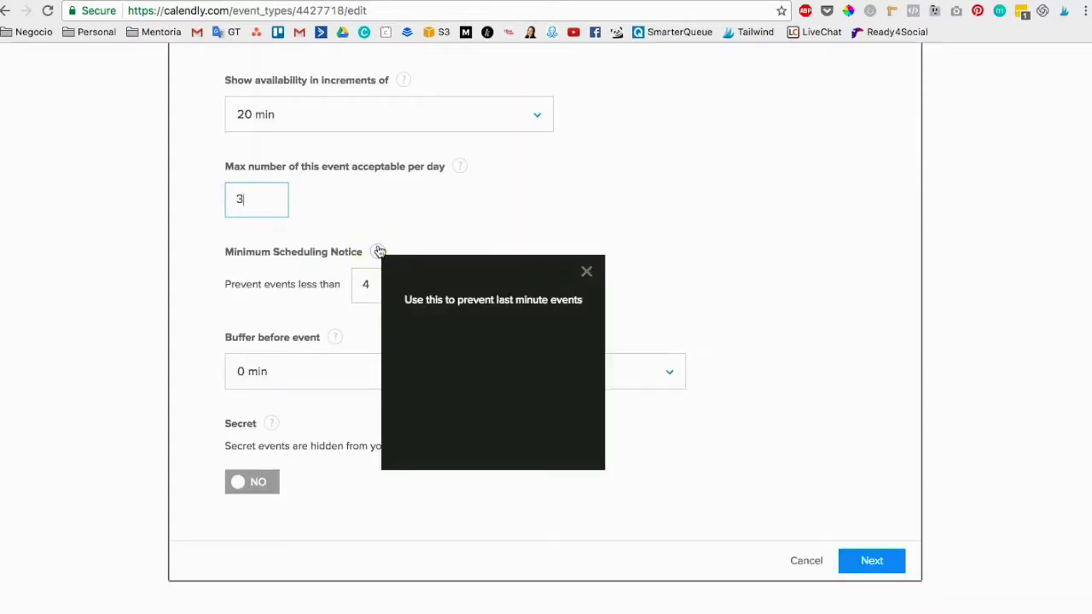
{"action": "left_click", "coordinate": [367, 284]}
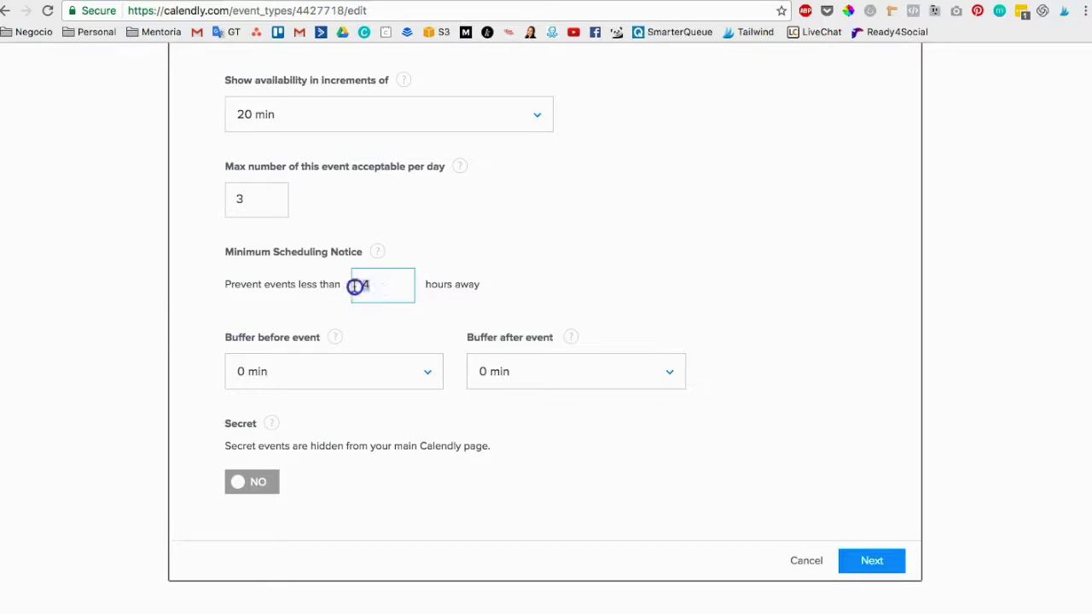
{"action": "left_click", "coordinate": [683, 317]}
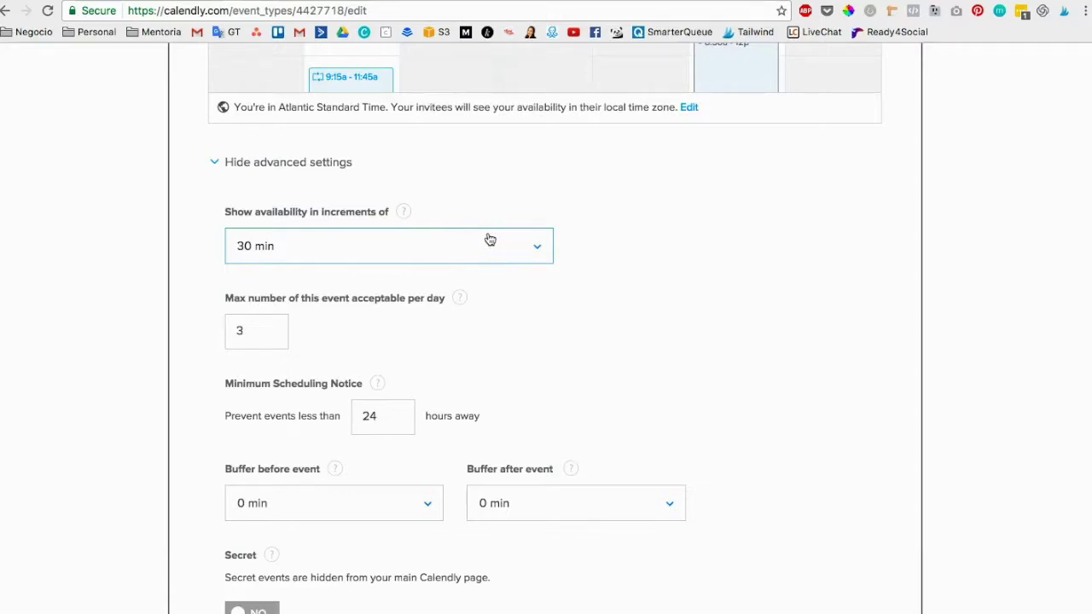
Add a 10-minute buffer before events and a 15-minute buffer after.
{"action": "scroll", "coordinate": [555, 254], "scroll_direction": "up", "scroll_amount": 4}
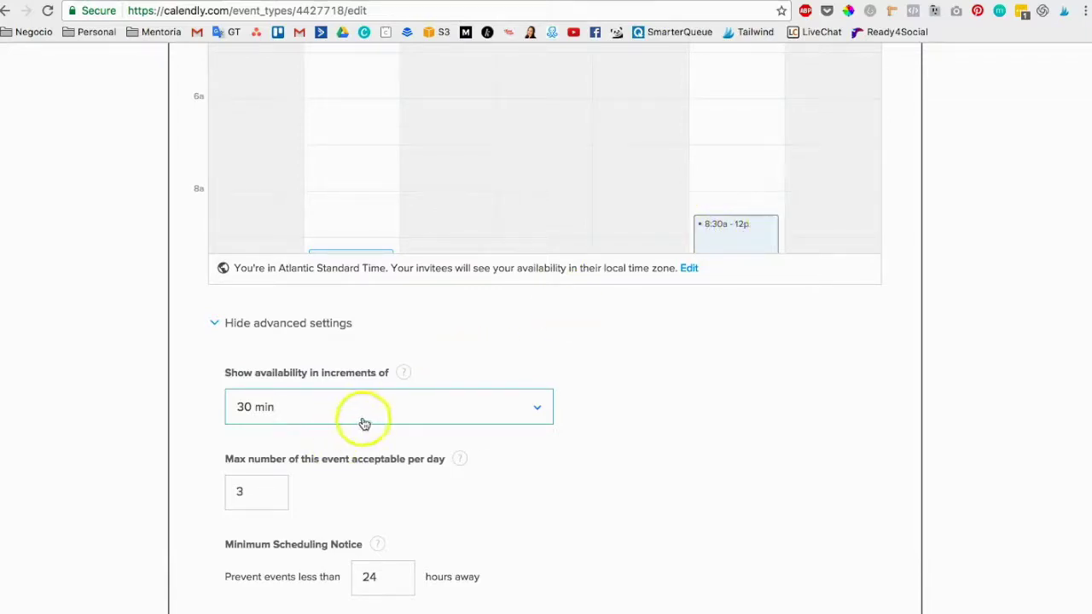
{"action": "scroll", "coordinate": [578, 473], "scroll_direction": "down", "scroll_amount": 1}
{"action": "scroll", "coordinate": [578, 472], "scroll_direction": "down", "scroll_amount": 5}
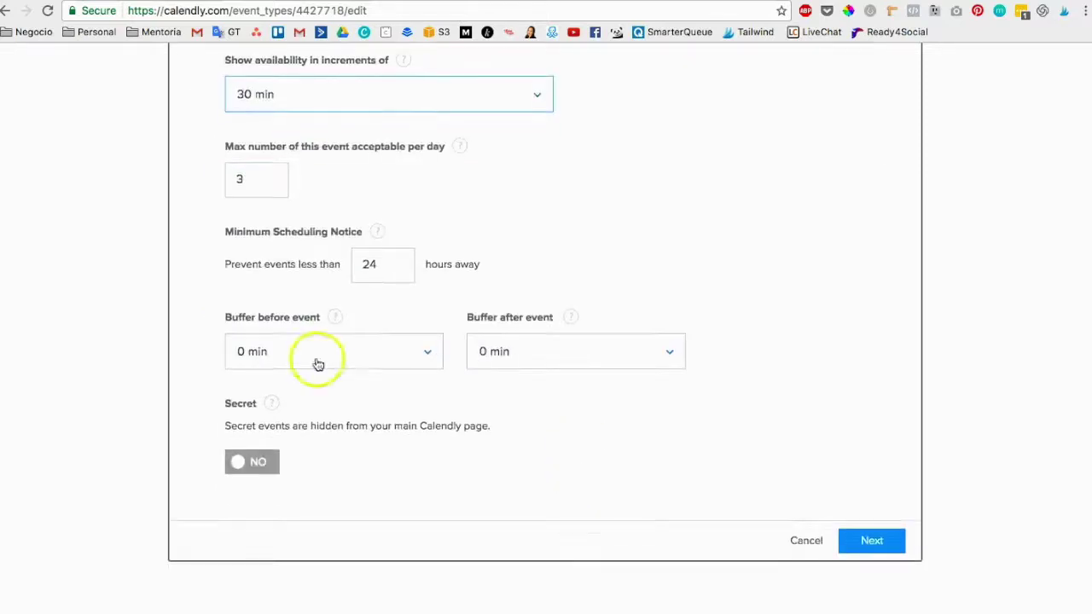
{"action": "left_click", "coordinate": [429, 354]}
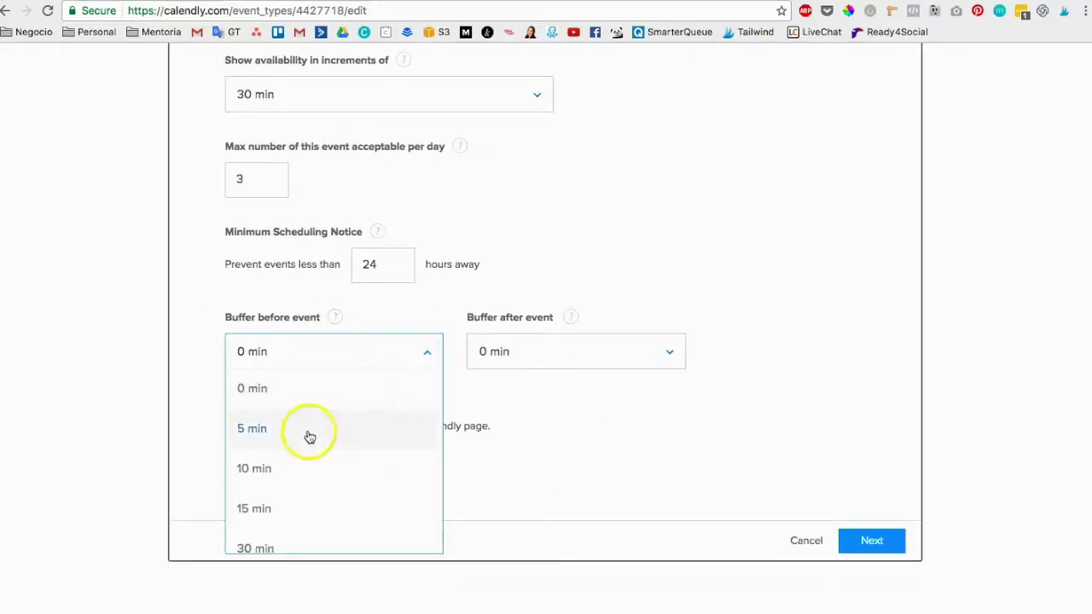
{"action": "mouse_move", "coordinate": [335, 319]}
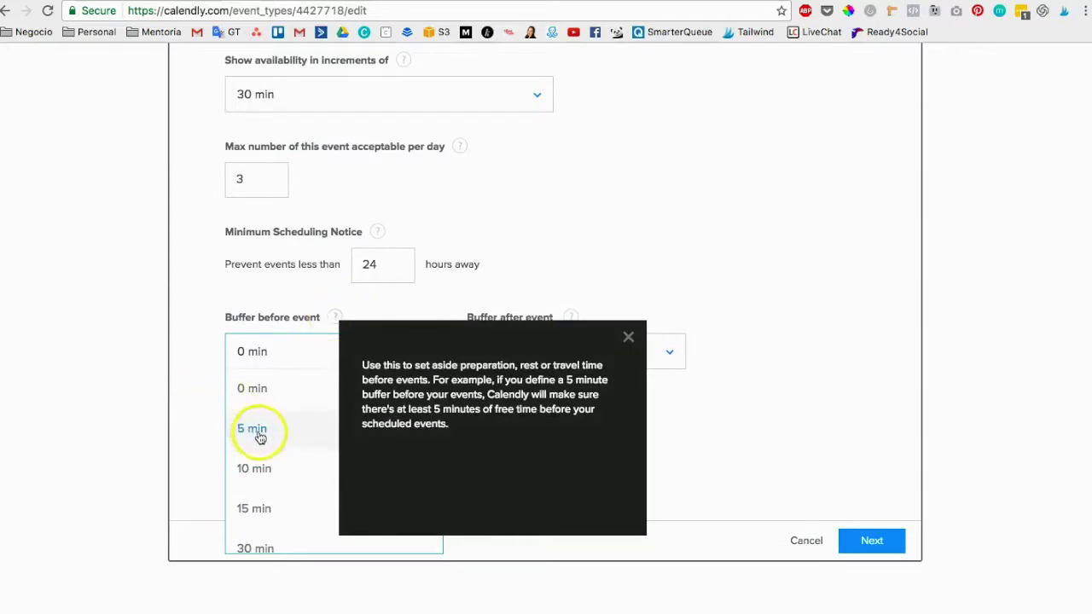
{"action": "left_click", "coordinate": [271, 465]}
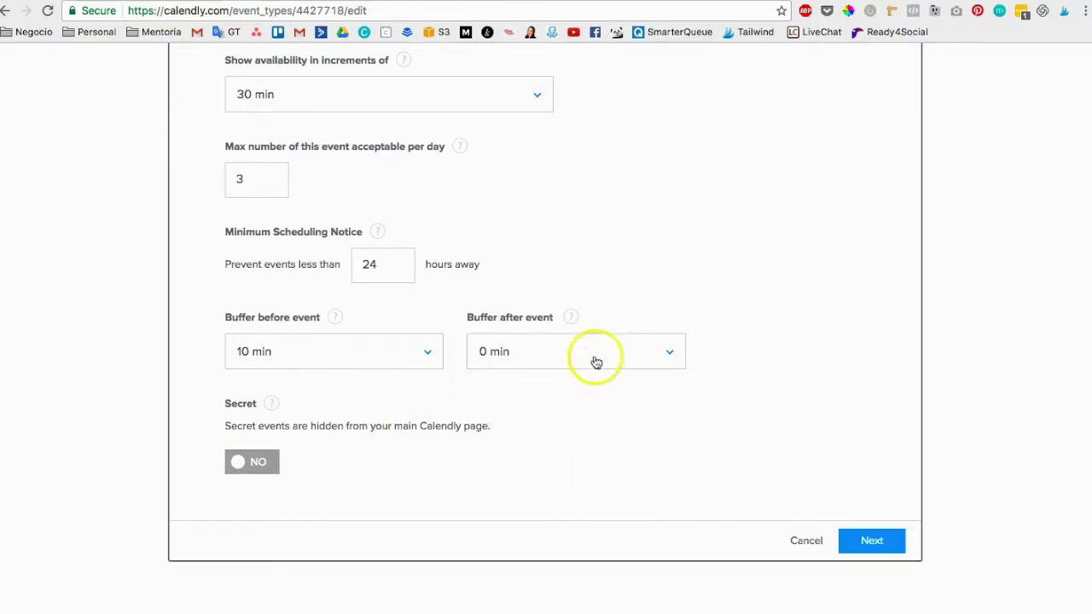
{"action": "left_click", "coordinate": [641, 354]}
{"action": "left_click", "coordinate": [604, 505]}
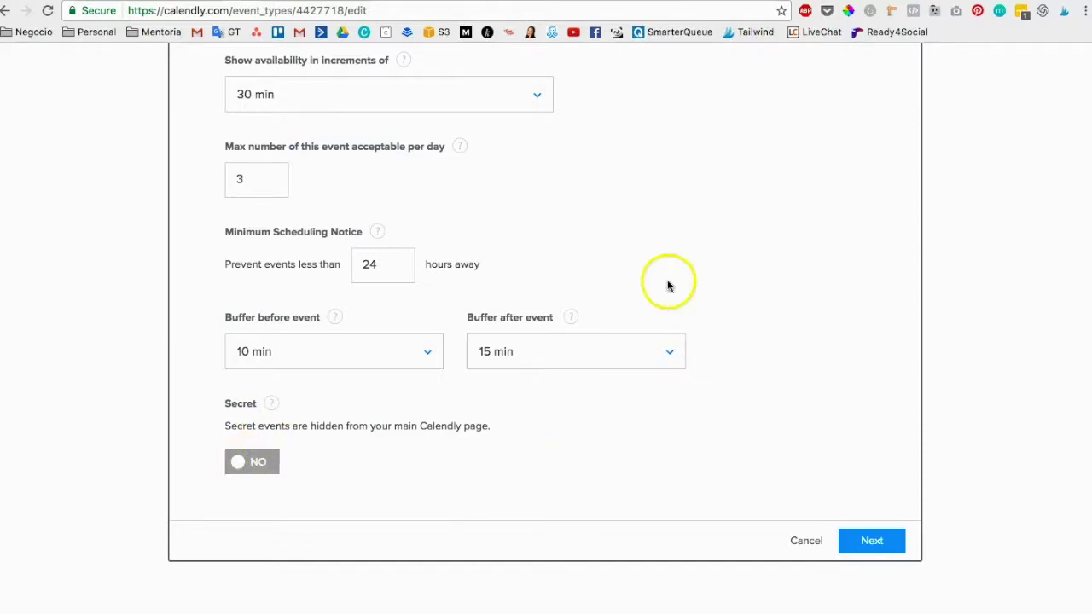
{"action": "scroll", "coordinate": [668, 282], "scroll_direction": "up", "scroll_amount": 15}
{"action": "scroll", "coordinate": [752, 342], "scroll_direction": "down", "scroll_amount": 15}
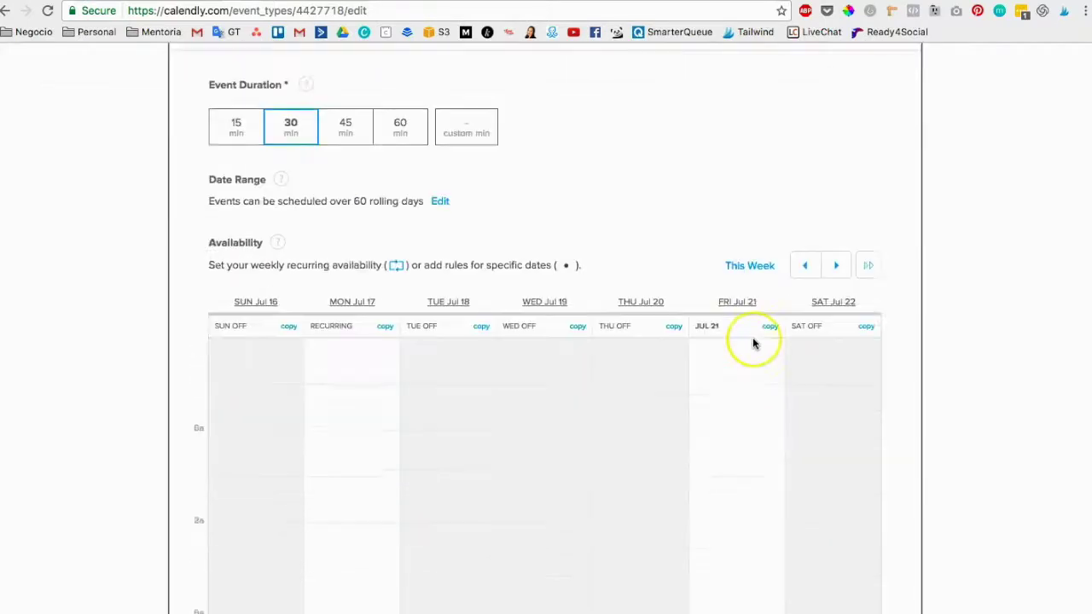
{"action": "scroll", "coordinate": [752, 342], "scroll_direction": "down", "scroll_amount": 1}
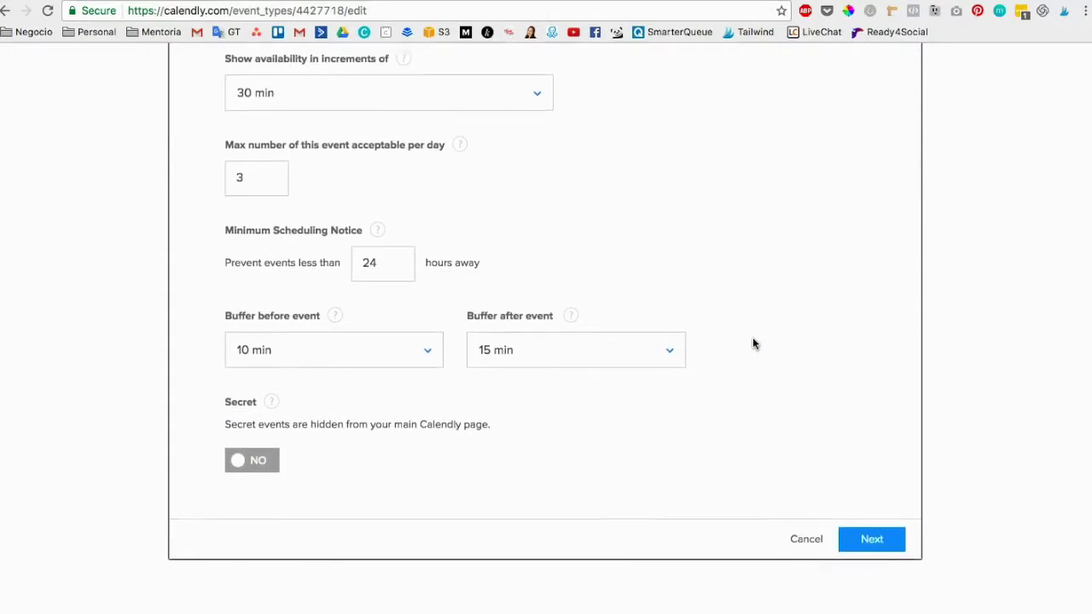
Save the booking settings with Next.
{"action": "left_click", "coordinate": [872, 550]}
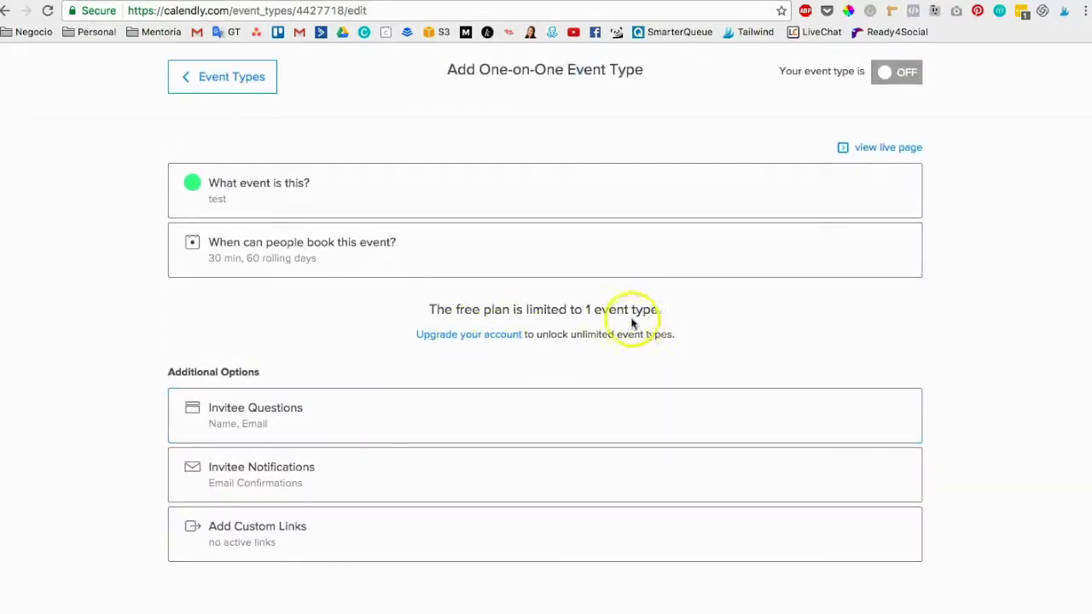
{"action": "scroll", "coordinate": [637, 320], "scroll_direction": "up", "scroll_amount": 2}
{"action": "scroll", "coordinate": [638, 327], "scroll_direction": "down", "scroll_amount": 2}
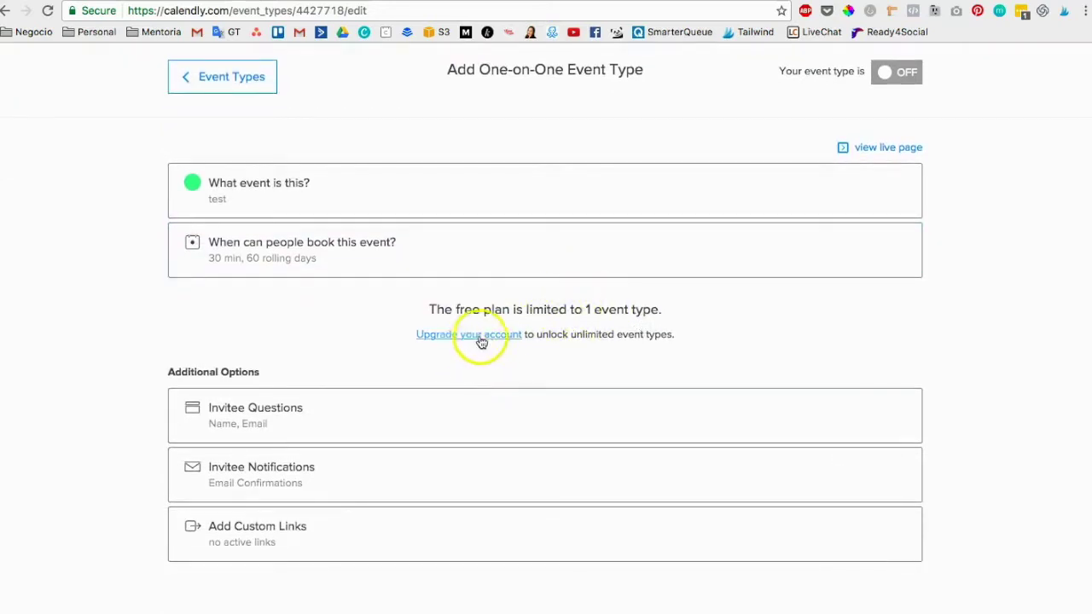
Expand the Invitee Questions editor showing the Full Name and e-mail questions.
{"action": "left_click", "coordinate": [278, 410]}
{"action": "scroll", "coordinate": [368, 469], "scroll_direction": "down", "scroll_amount": 2}
{"action": "scroll", "coordinate": [369, 470], "scroll_direction": "down", "scroll_amount": 1}
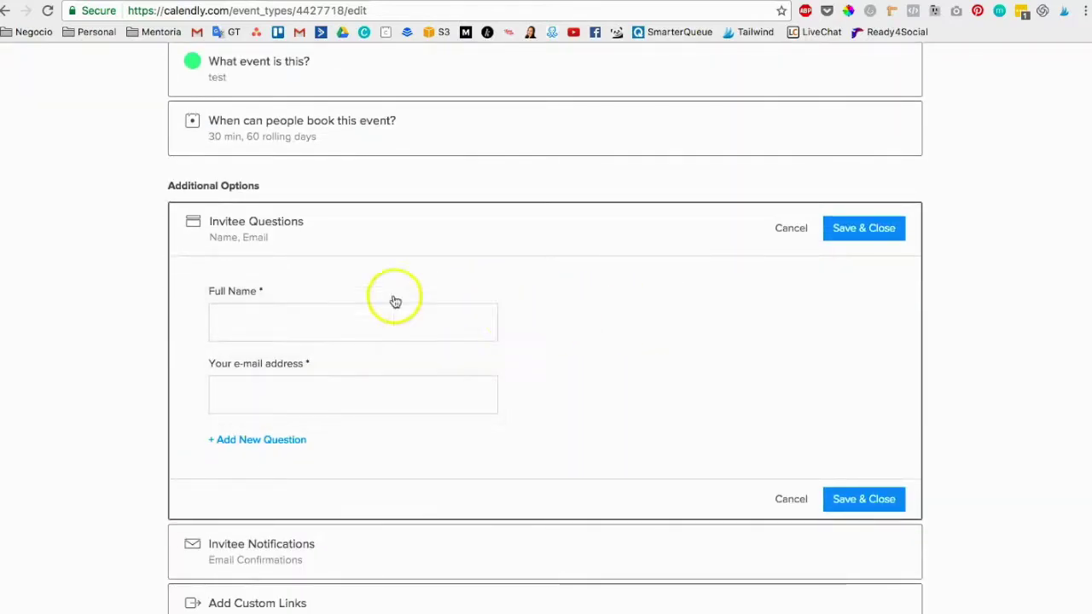
Add the required invitee question '¿De donde eres?'.
{"action": "left_click", "coordinate": [282, 440]}
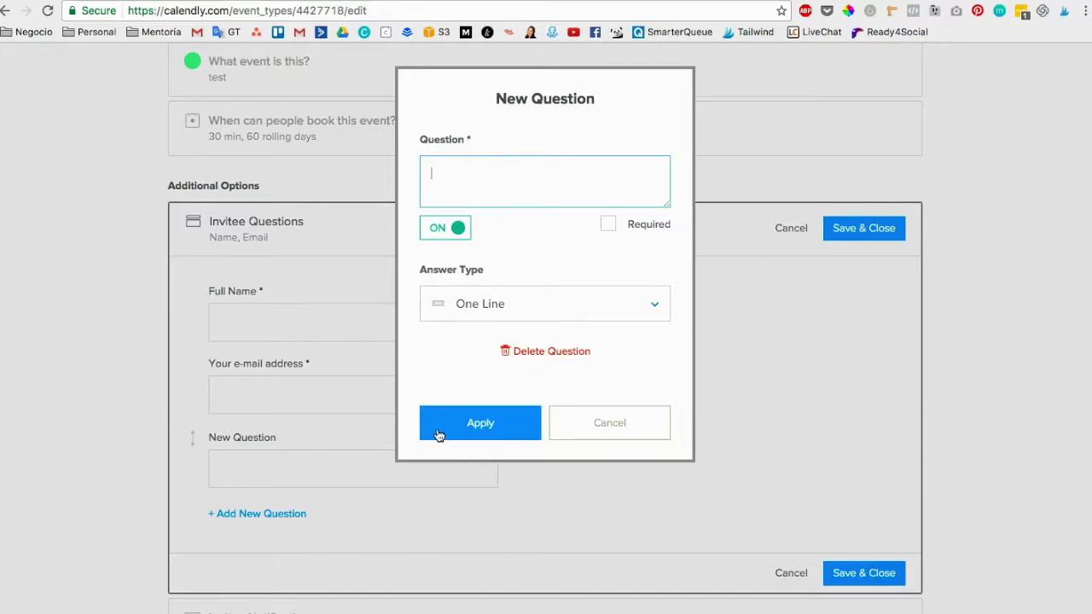
{"action": "left_click", "coordinate": [491, 422]}
{"action": "key", "text": "super+shift+slash"}
{"action": "left_click", "coordinate": [442, 173]}
{"action": "type", "text": "¿De donde eres?"}
{"action": "left_click", "coordinate": [607, 224]}
{"action": "left_click", "coordinate": [475, 423]}
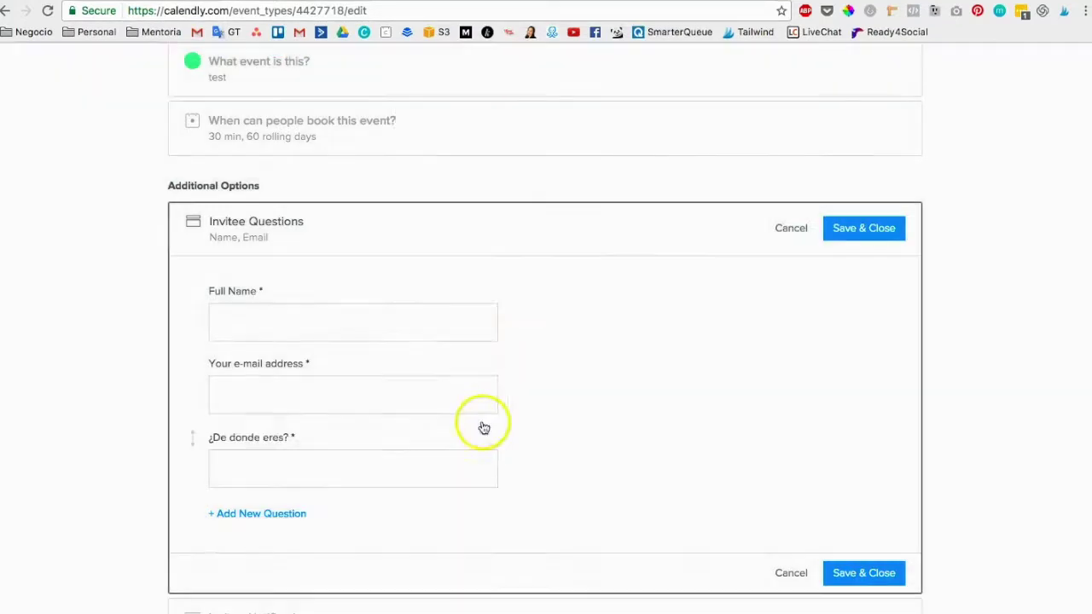
Add '¿por qué piensa que puedo ayudarte?' below '¿De donde eres?' and save the questions.
{"action": "left_click", "coordinate": [297, 510]}
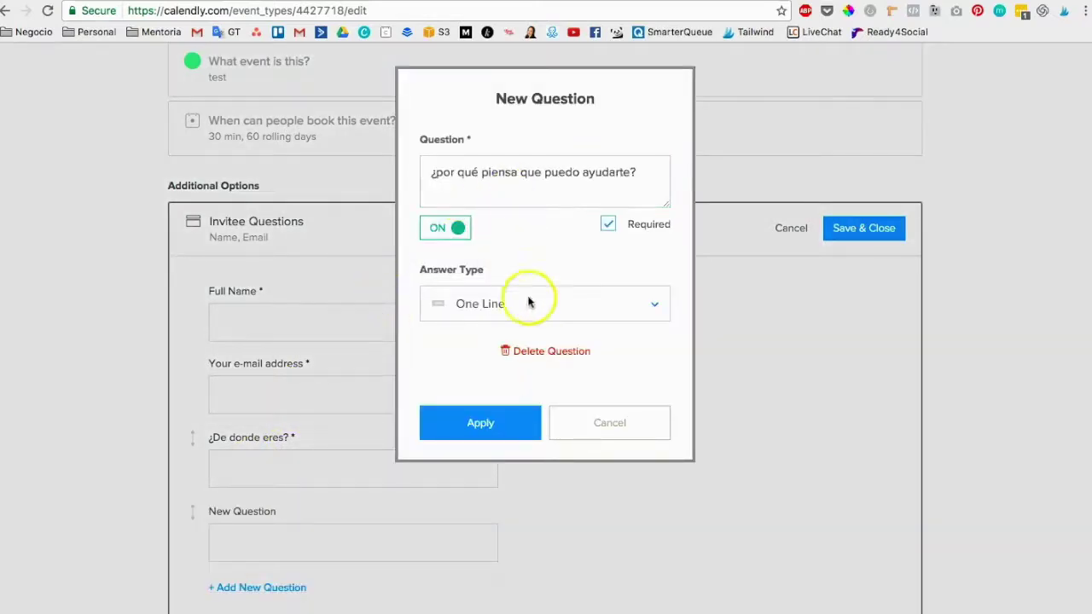
{"action": "left_click", "coordinate": [480, 418]}
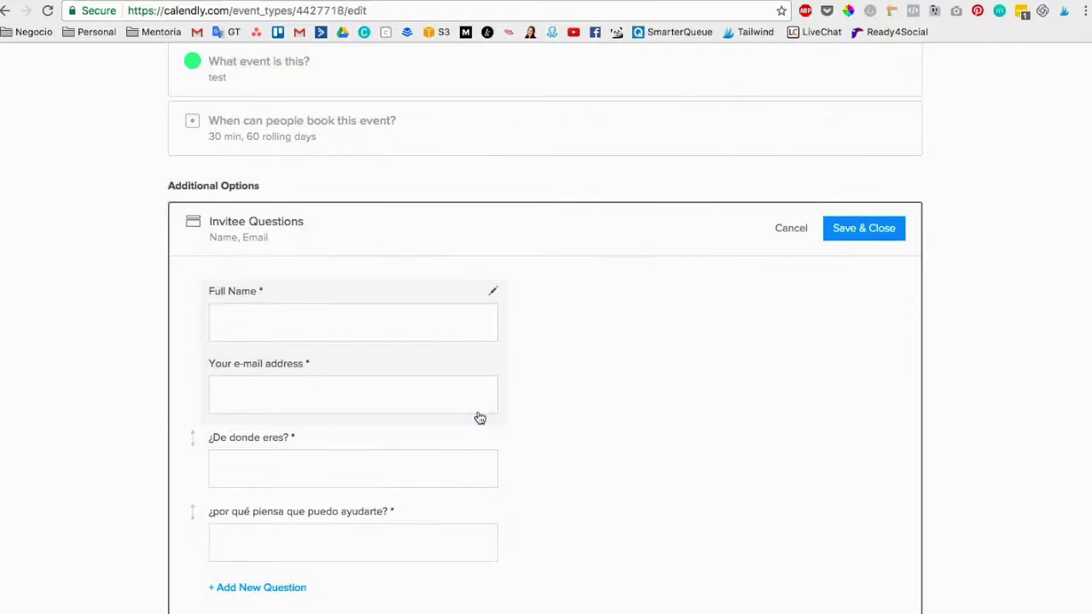
{"action": "scroll", "coordinate": [497, 482], "scroll_direction": "down", "scroll_amount": 2}
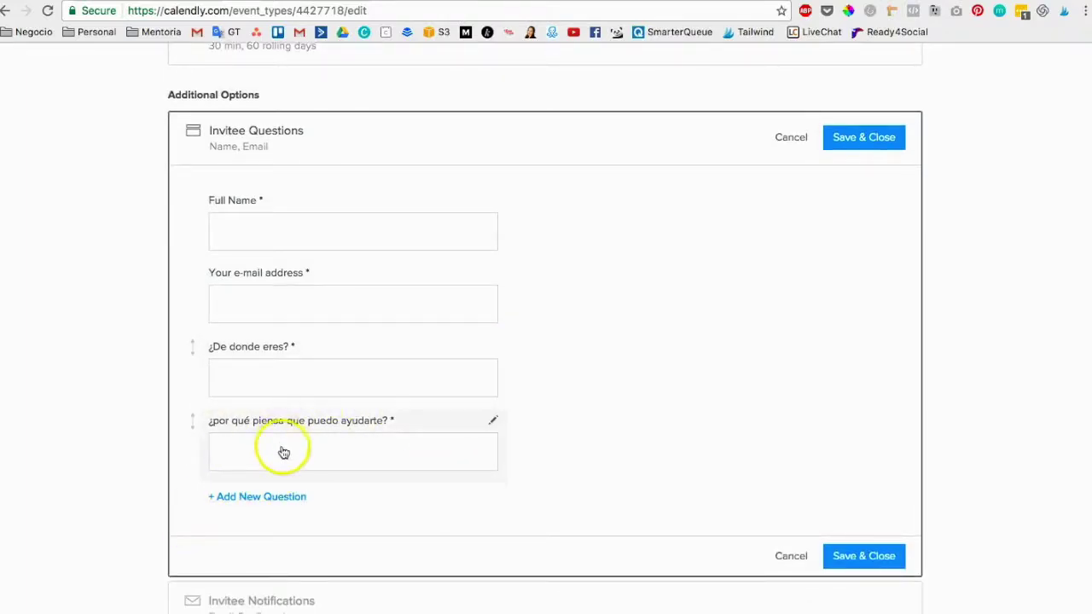
{"action": "left_click_drag", "start_coordinate": [282, 436], "coordinate": [283, 353]}
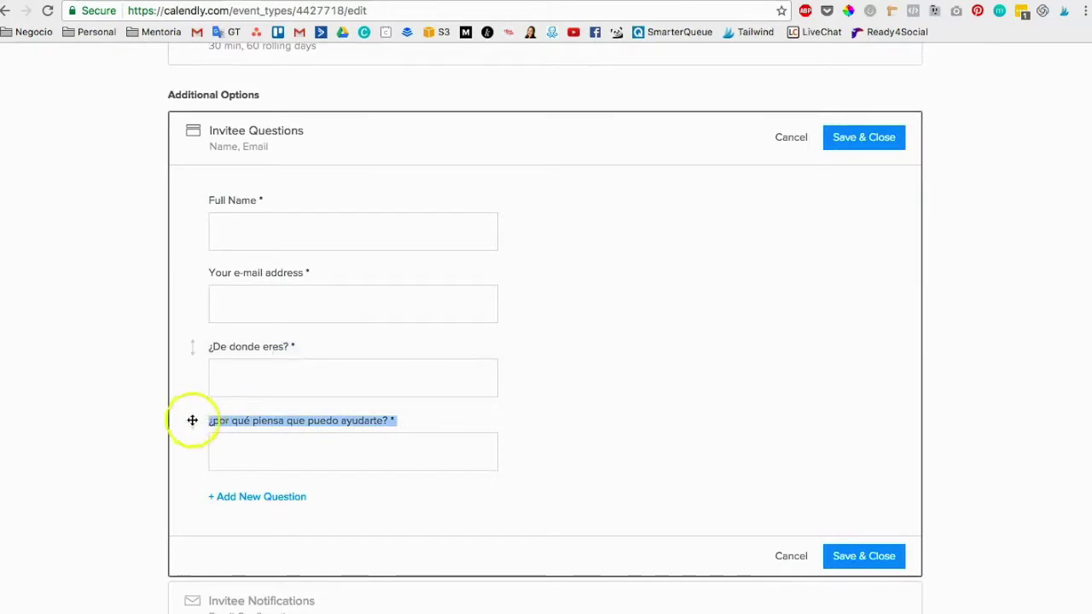
{"action": "left_click_drag", "start_coordinate": [192, 420], "coordinate": [191, 348]}
{"action": "left_click_drag", "start_coordinate": [193, 419], "coordinate": [191, 338]}
{"action": "scroll", "coordinate": [751, 478], "scroll_direction": "down", "scroll_amount": 1}
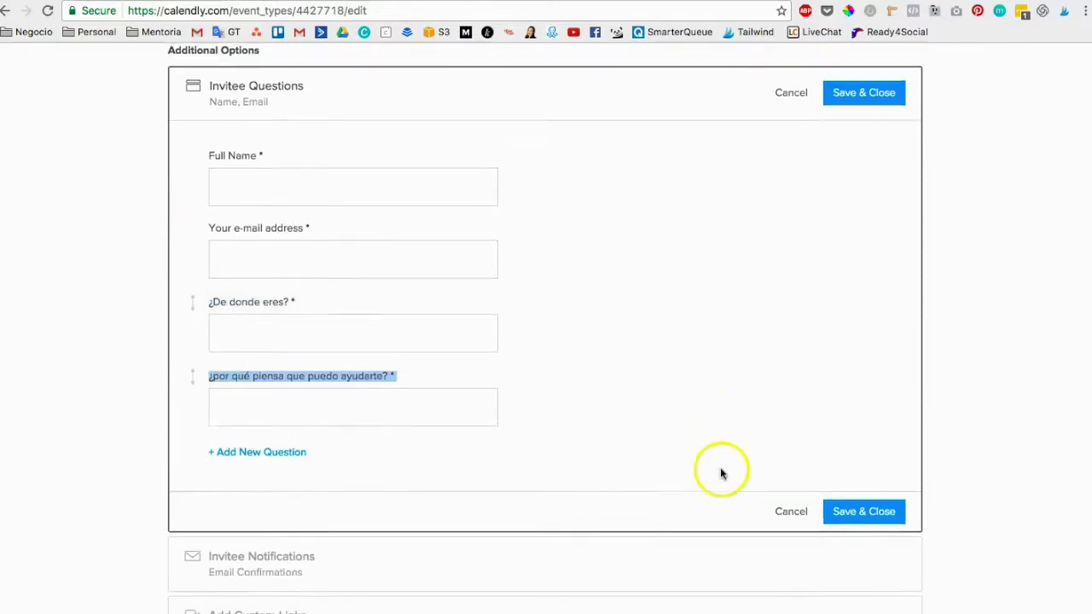
{"action": "left_click", "coordinate": [866, 509]}
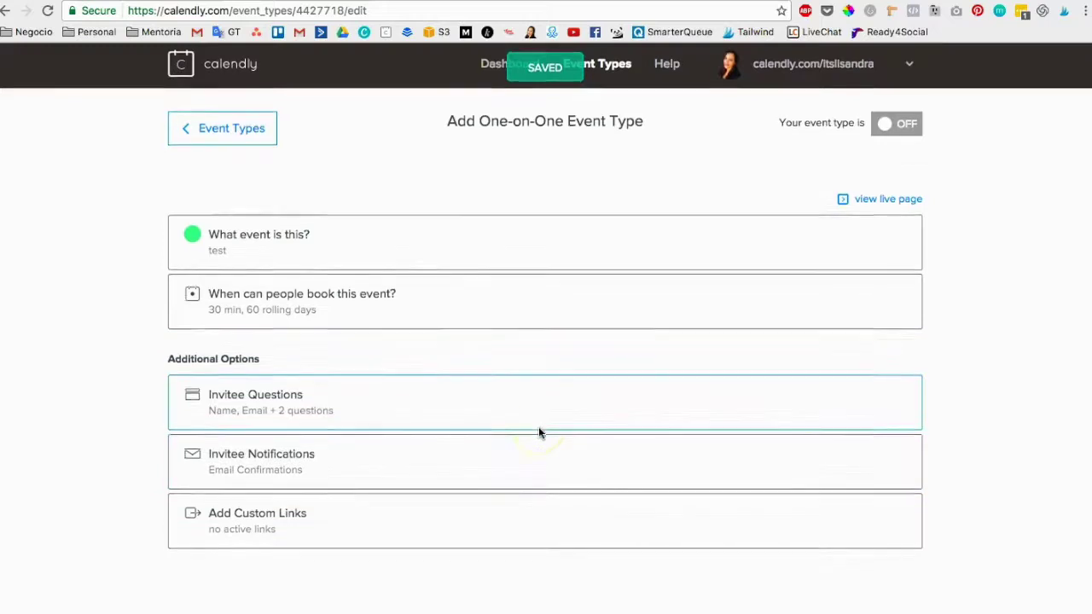
Open the Email Confirmations template in Invitee Notifications and view its default subject.
{"action": "left_click", "coordinate": [263, 458]}
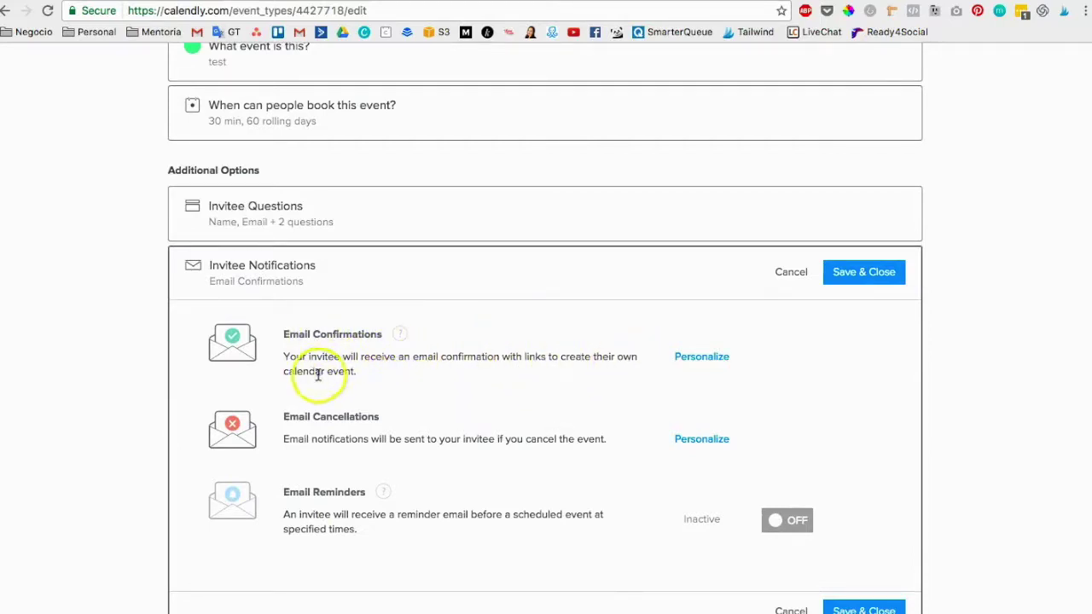
{"action": "left_click", "coordinate": [712, 364]}
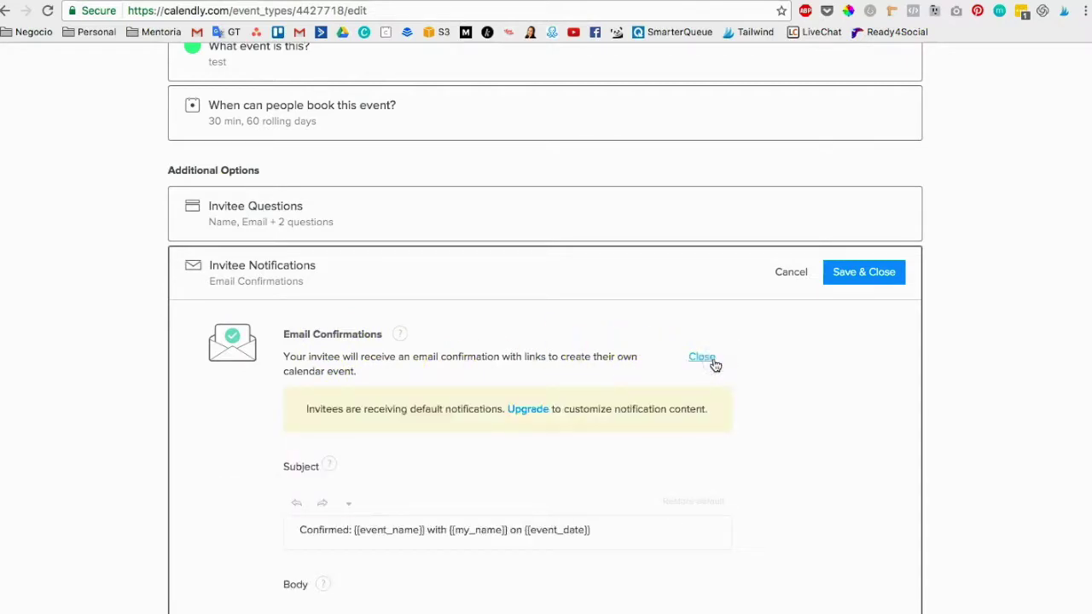
{"action": "scroll", "coordinate": [592, 422], "scroll_direction": "down", "scroll_amount": 3}
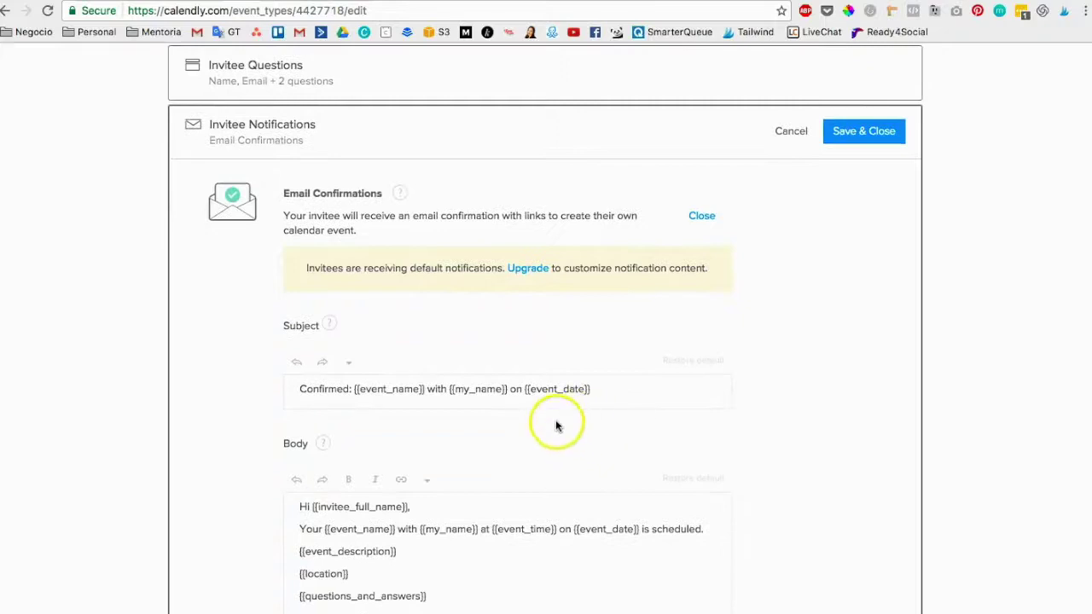
{"action": "scroll", "coordinate": [557, 426], "scroll_direction": "down", "scroll_amount": 3}
{"action": "scroll", "coordinate": [441, 415], "scroll_direction": "up", "scroll_amount": 2}
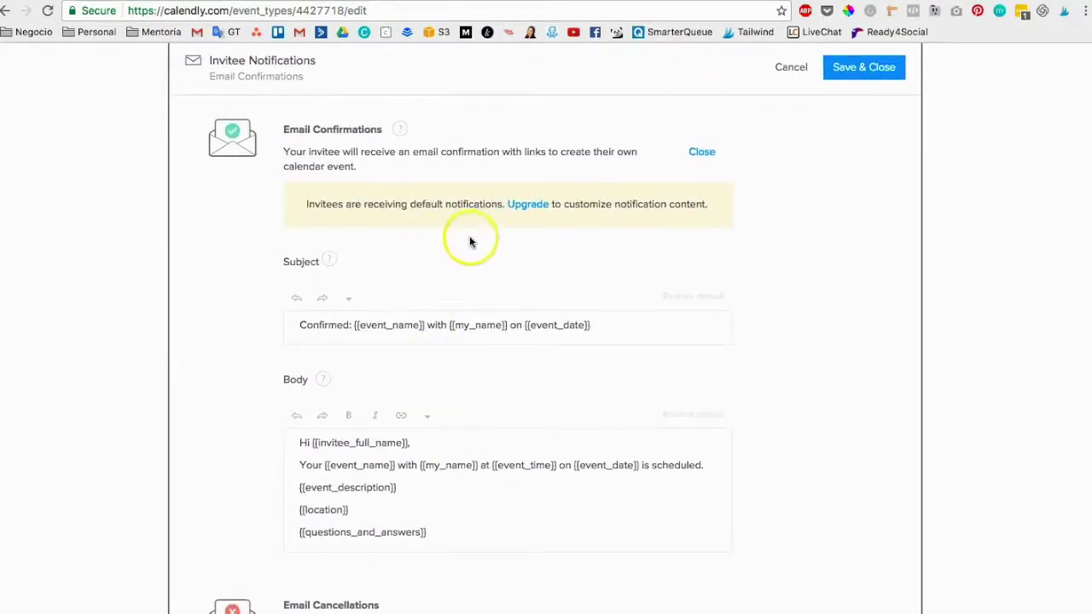
{"action": "scroll", "coordinate": [495, 405], "scroll_direction": "down", "scroll_amount": 3}
{"action": "scroll", "coordinate": [367, 392], "scroll_direction": "up", "scroll_amount": 1}
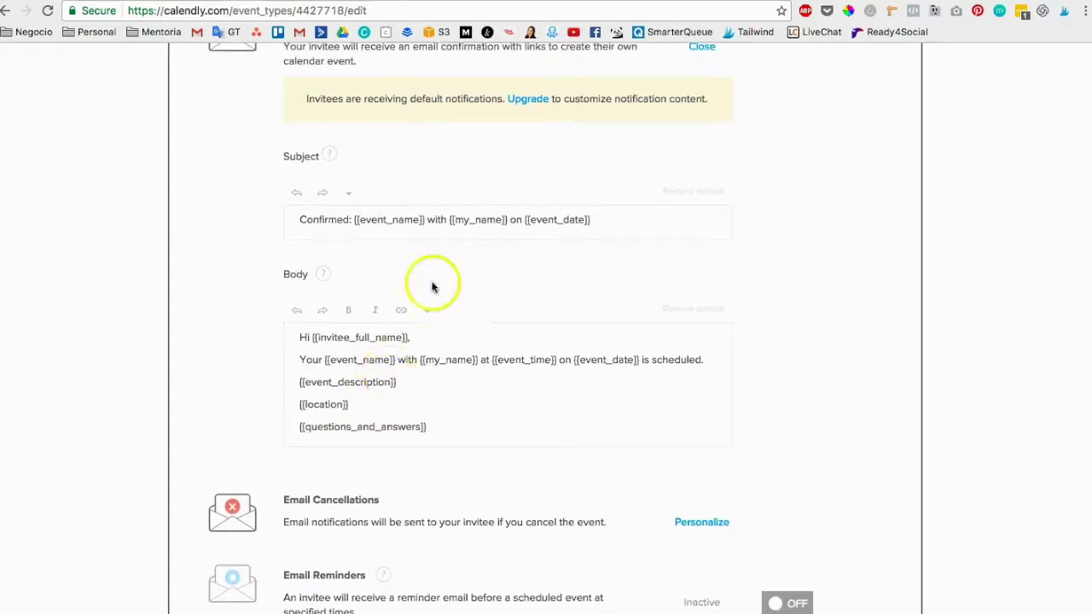
Look through the confirmation body's event details lines.
{"action": "left_click_drag", "start_coordinate": [399, 386], "coordinate": [352, 357]}
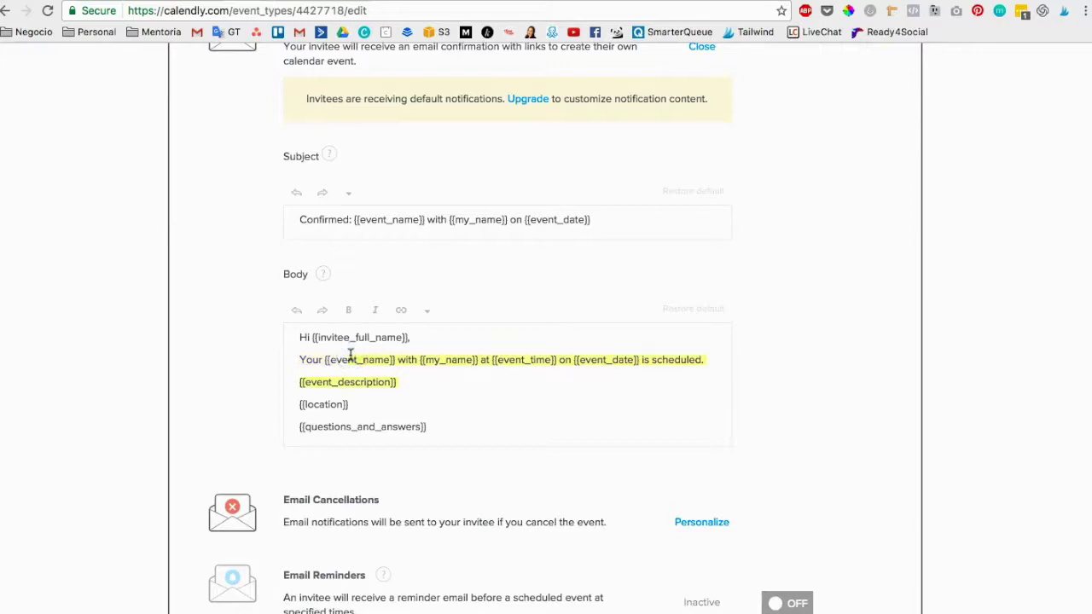
{"action": "left_click", "coordinate": [294, 338]}
{"action": "left_click", "coordinate": [299, 358]}
{"action": "left_click", "coordinate": [335, 405]}
{"action": "scroll", "coordinate": [431, 469], "scroll_direction": "down", "scroll_amount": 3}
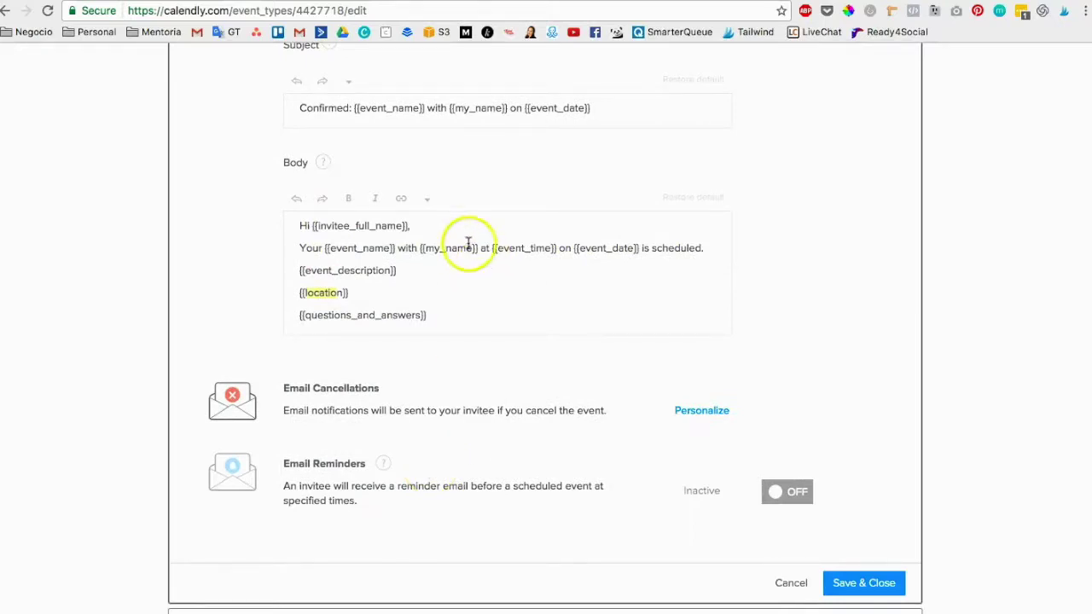
{"action": "scroll", "coordinate": [468, 246], "scroll_direction": "up", "scroll_amount": 2}
{"action": "scroll", "coordinate": [468, 249], "scroll_direction": "down", "scroll_amount": 1}
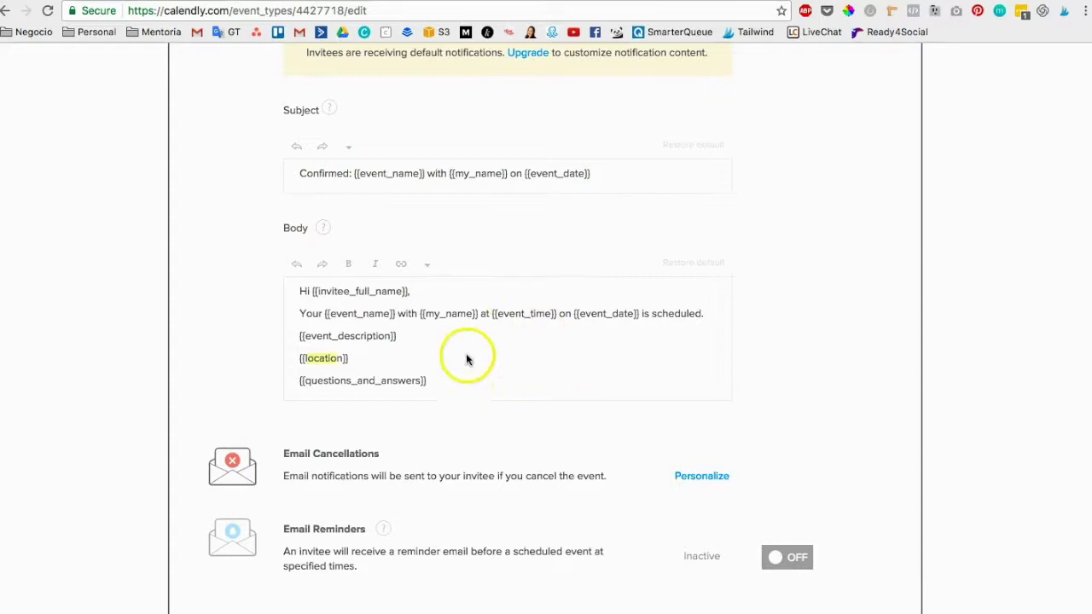
{"action": "scroll", "coordinate": [466, 361], "scroll_direction": "down", "scroll_amount": 3}
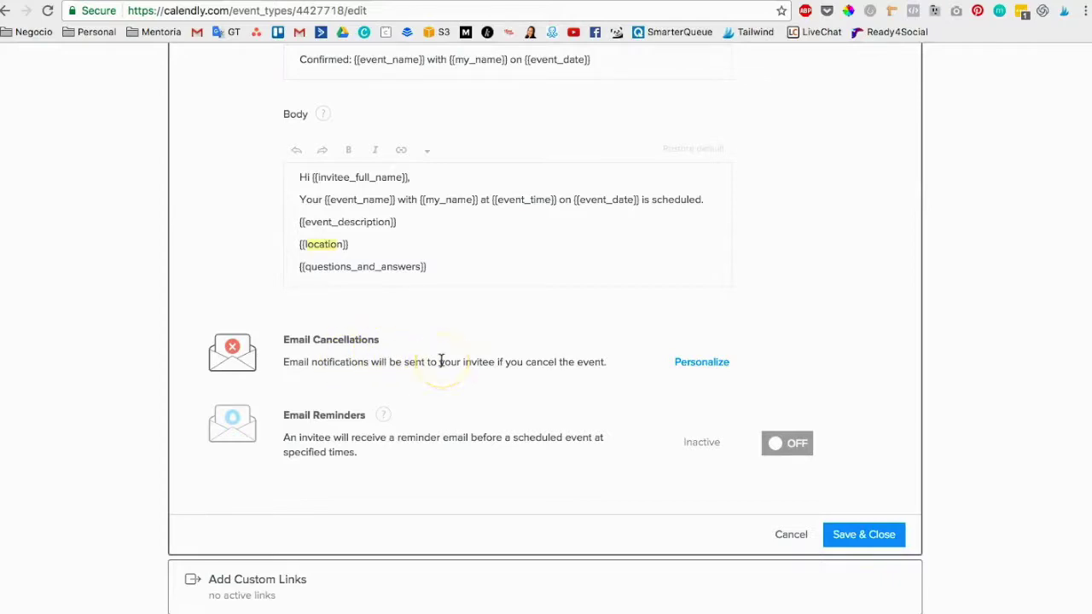
Check the Email Cancellations template, decline the Premium reminders prompt, and Save & Close.
{"action": "left_click", "coordinate": [702, 364]}
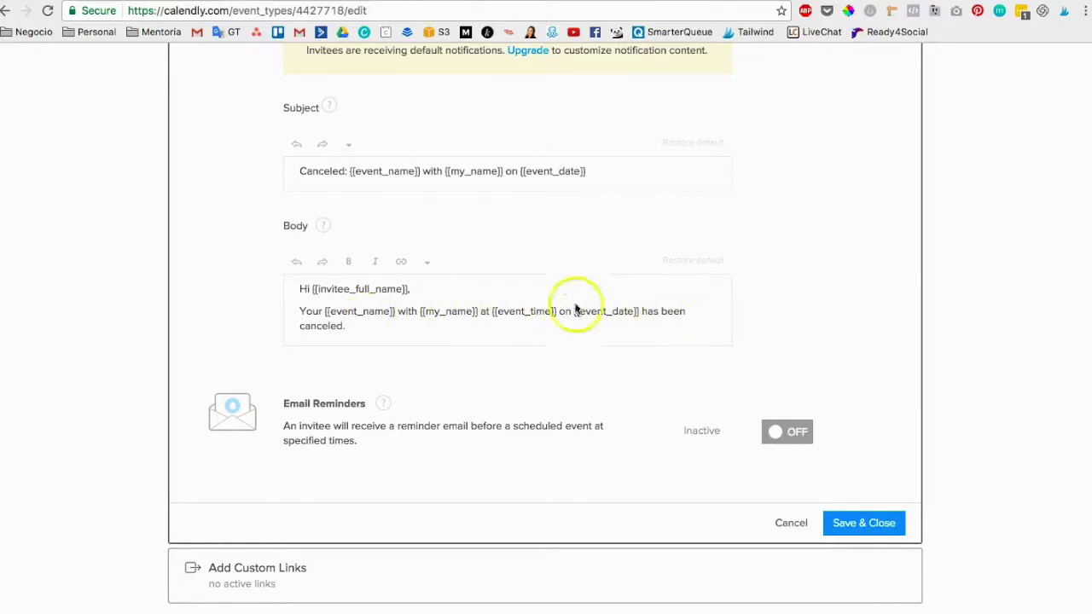
{"action": "scroll", "coordinate": [559, 321], "scroll_direction": "down", "scroll_amount": 1}
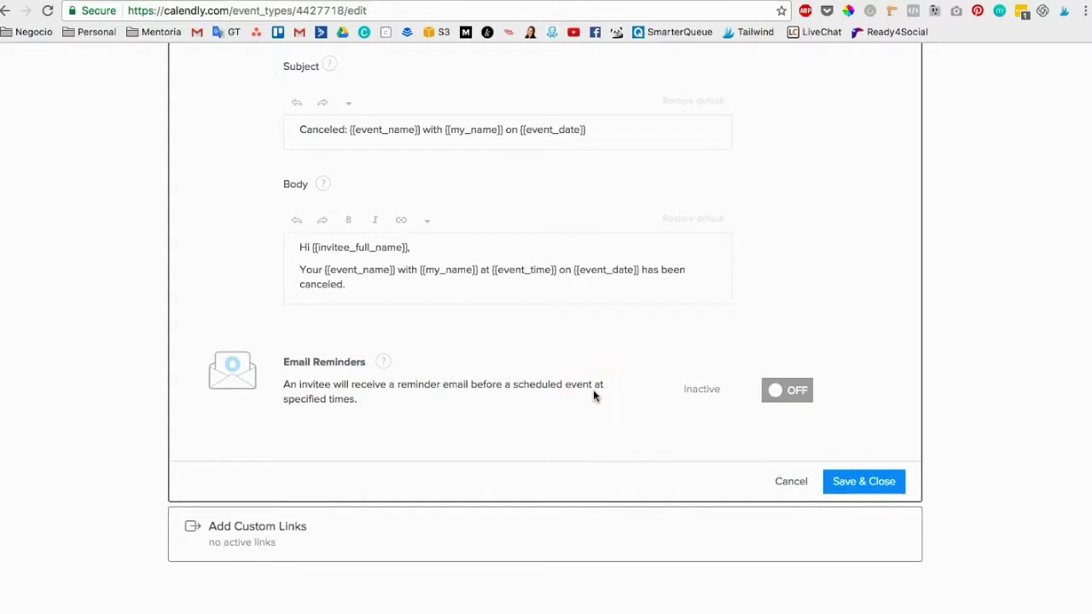
{"action": "left_click", "coordinate": [786, 390]}
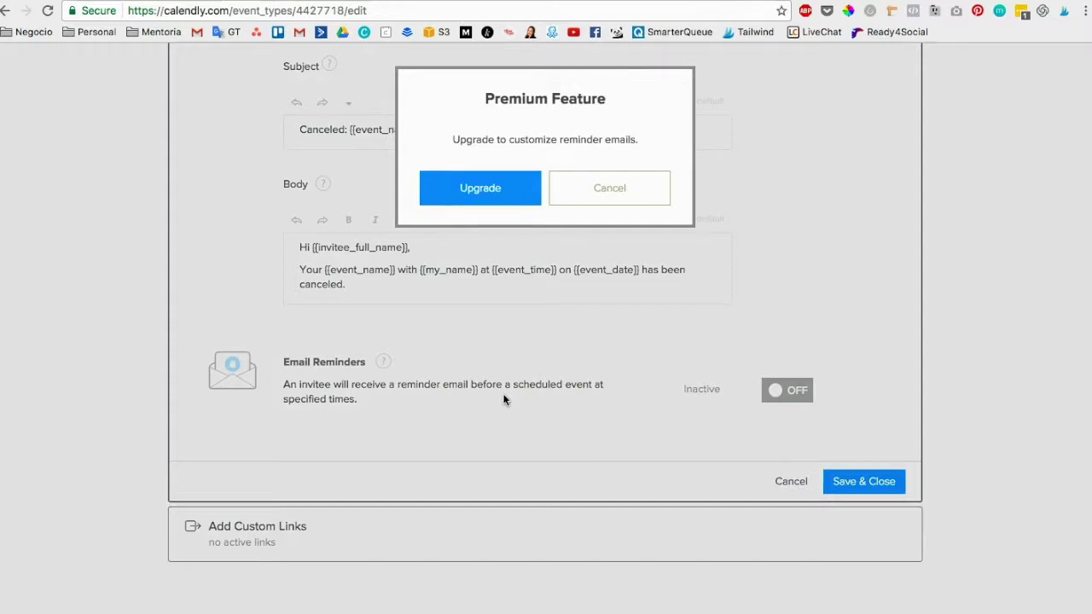
{"action": "left_click", "coordinate": [586, 187]}
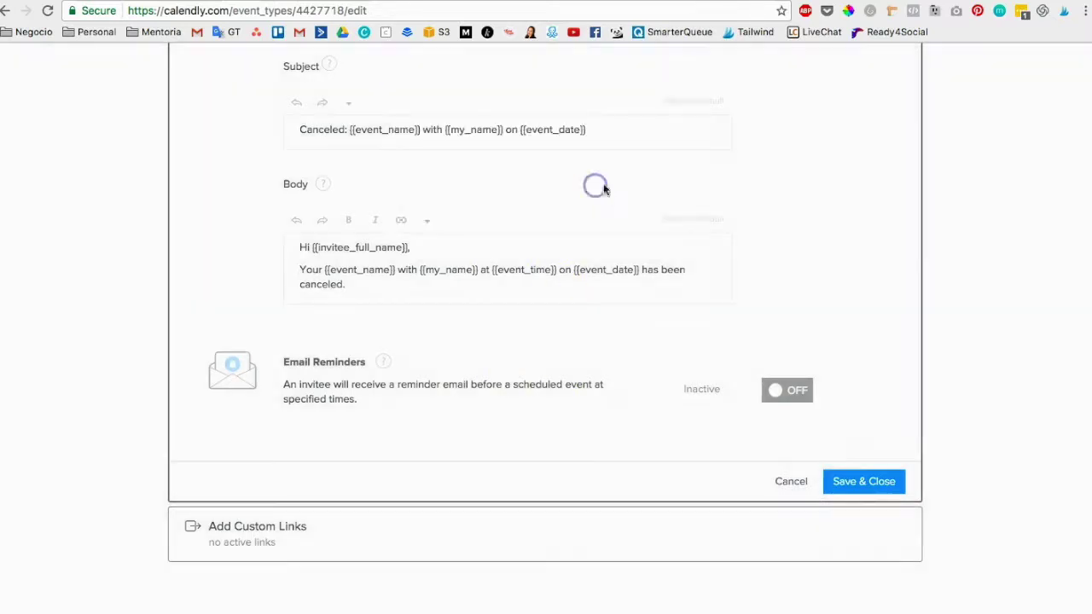
{"action": "scroll", "coordinate": [749, 362], "scroll_direction": "up", "scroll_amount": 4}
{"action": "scroll", "coordinate": [749, 362], "scroll_direction": "down", "scroll_amount": 4}
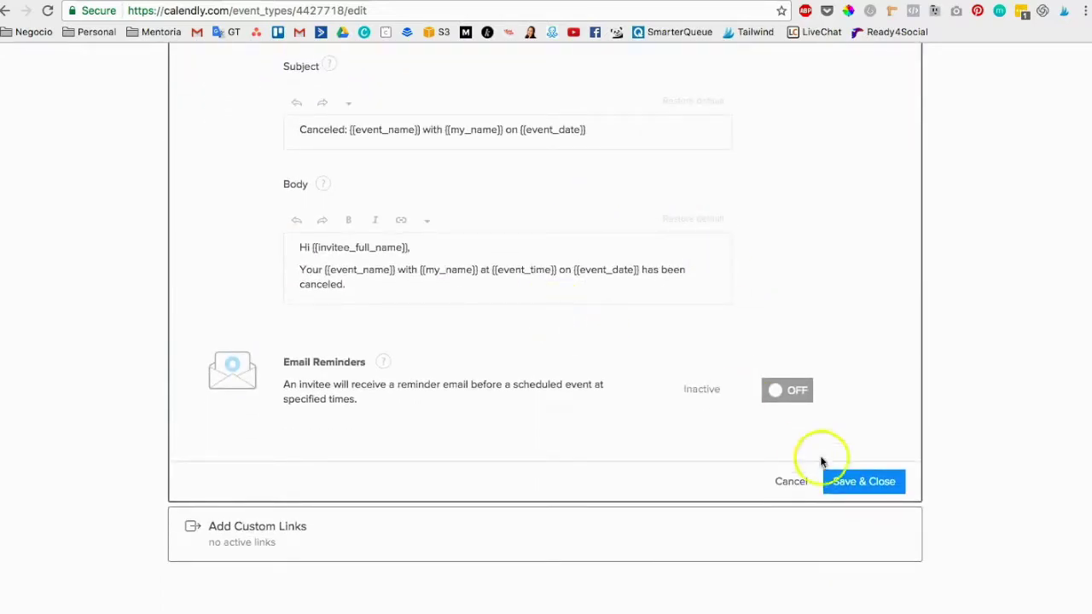
{"action": "left_click", "coordinate": [854, 481]}
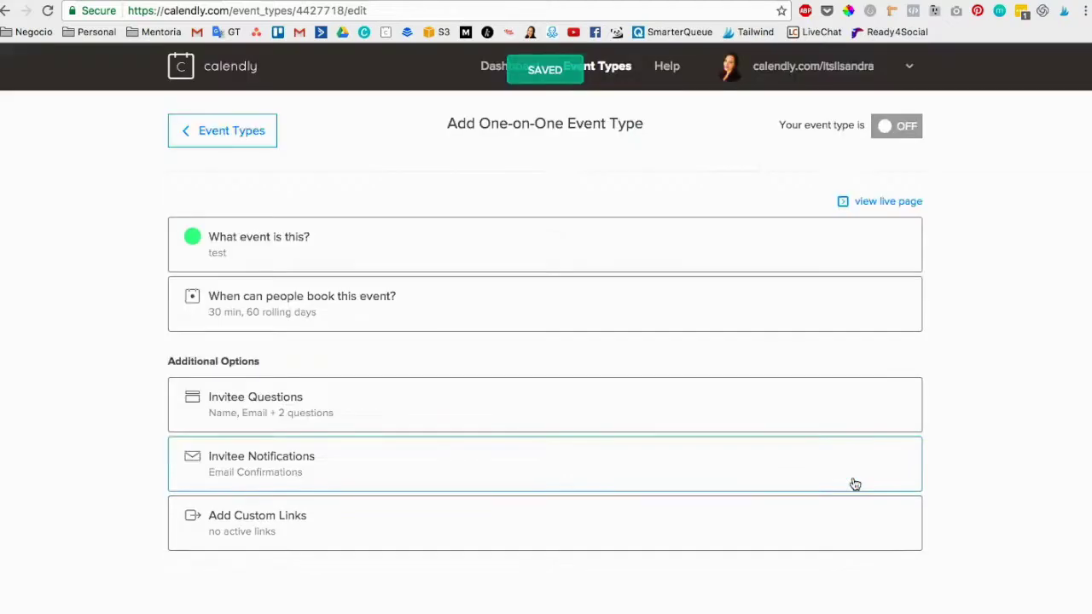
{"action": "left_click", "coordinate": [244, 517]}
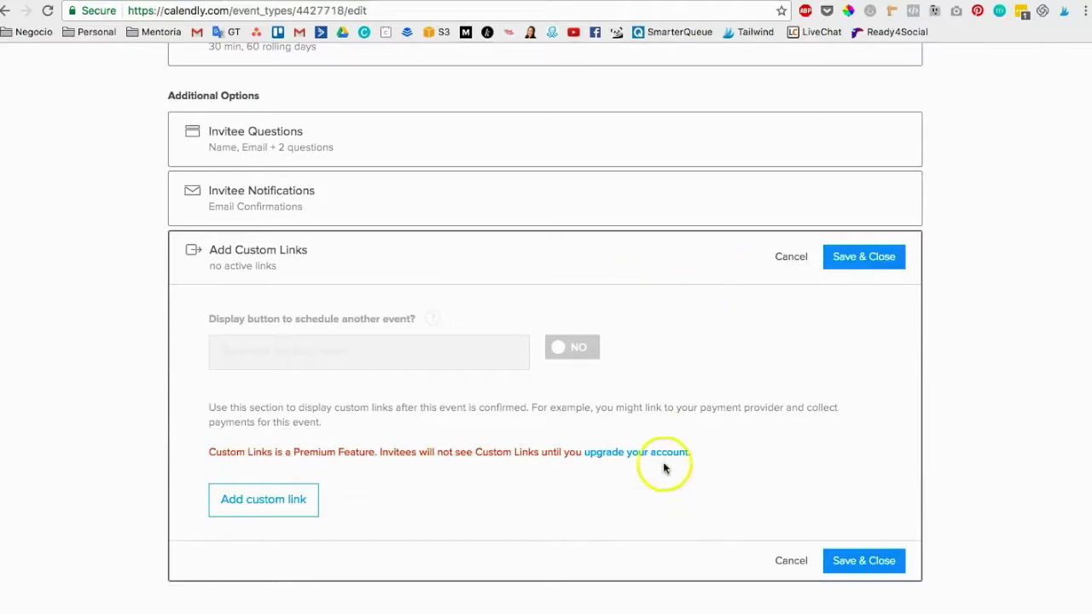
{"action": "left_click", "coordinate": [789, 256]}
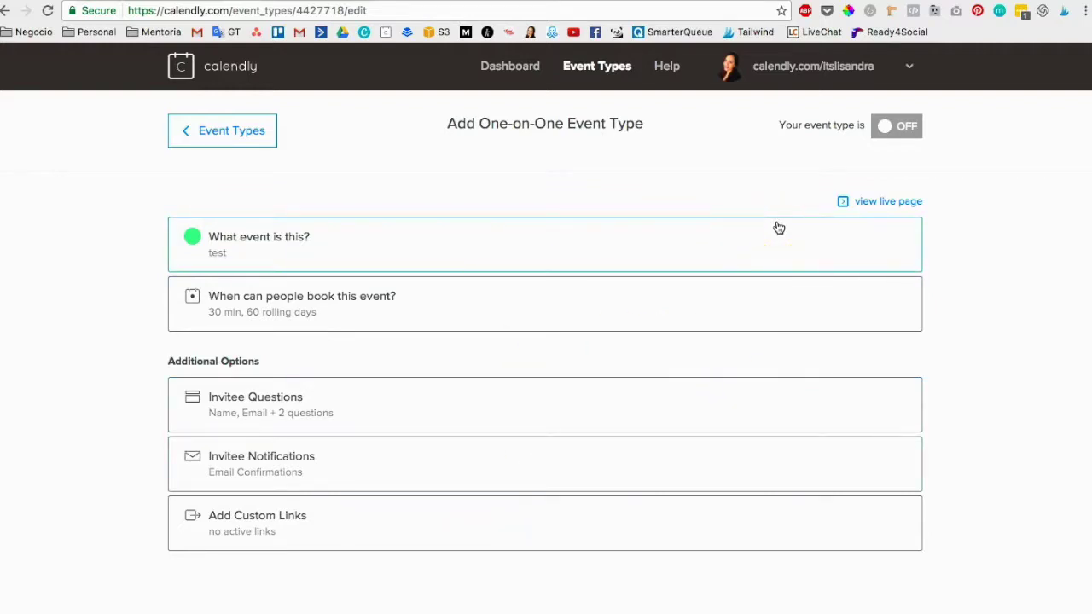
Go to the dashboard and open, then close, the 'test' event's options menu.
{"action": "left_click", "coordinate": [895, 129]}
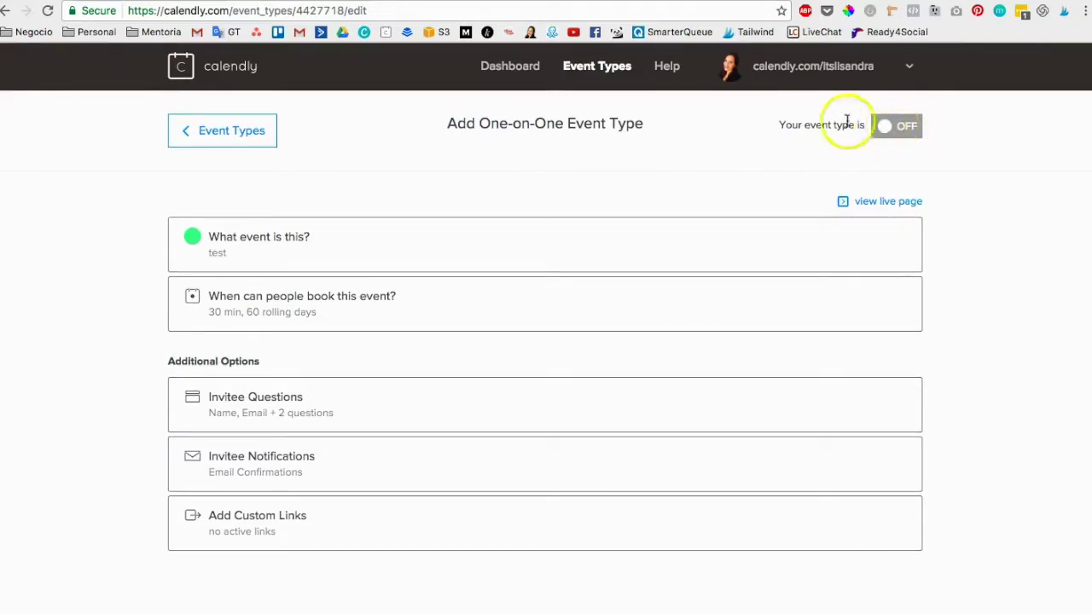
{"action": "left_click", "coordinate": [245, 71]}
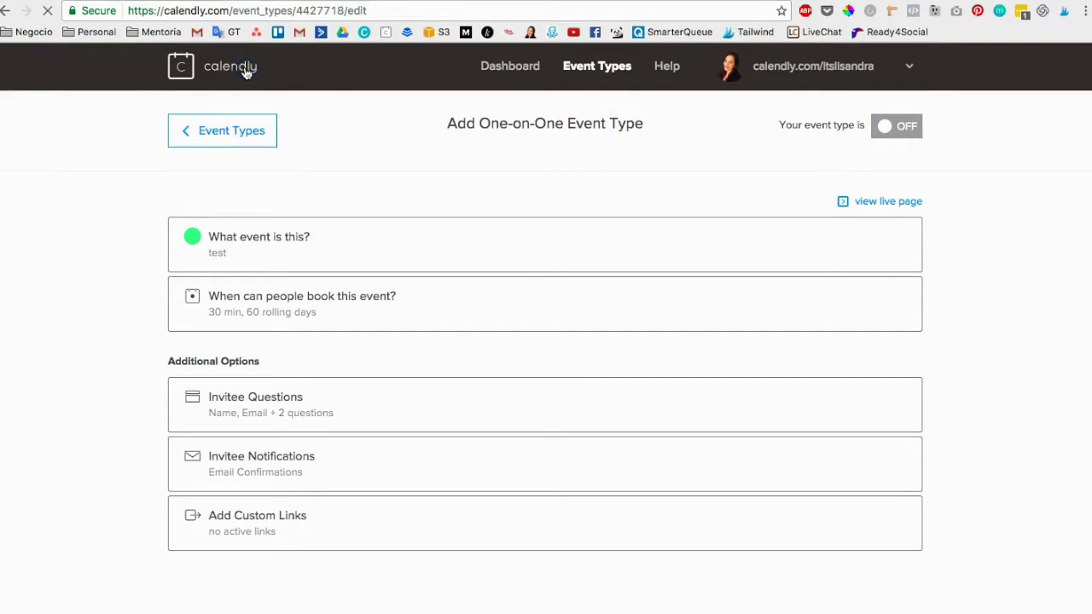
{"action": "left_click", "coordinate": [482, 70]}
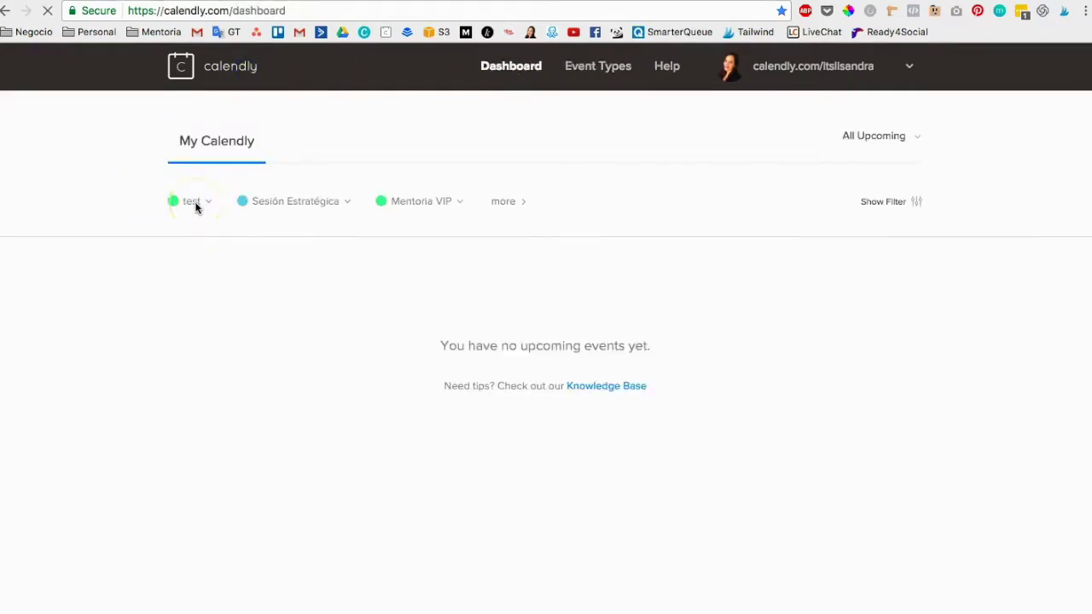
{"action": "left_click", "coordinate": [208, 203]}
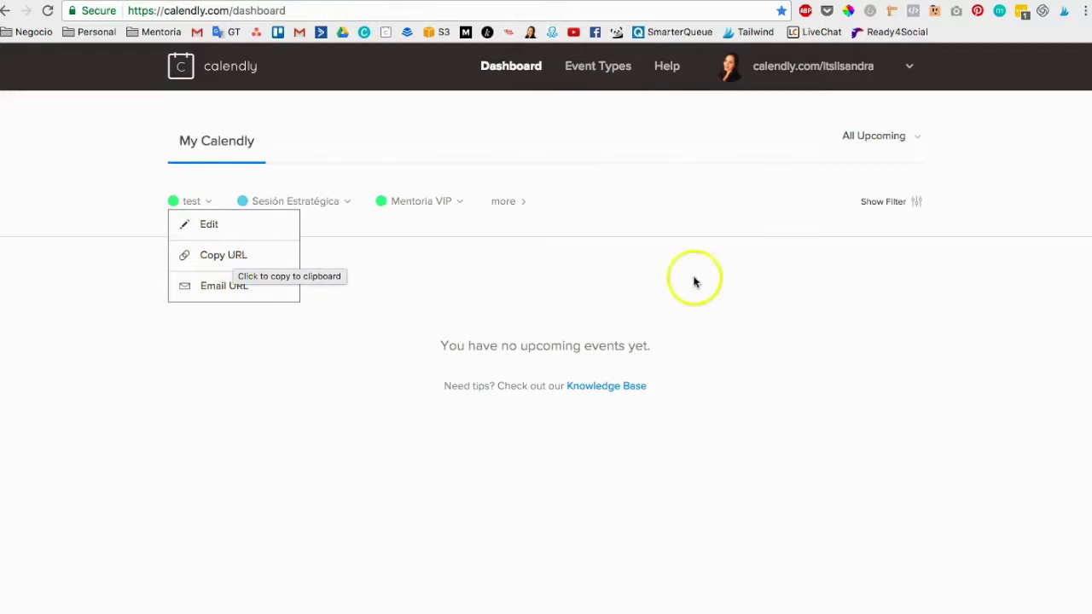
{"action": "left_click", "coordinate": [824, 335]}
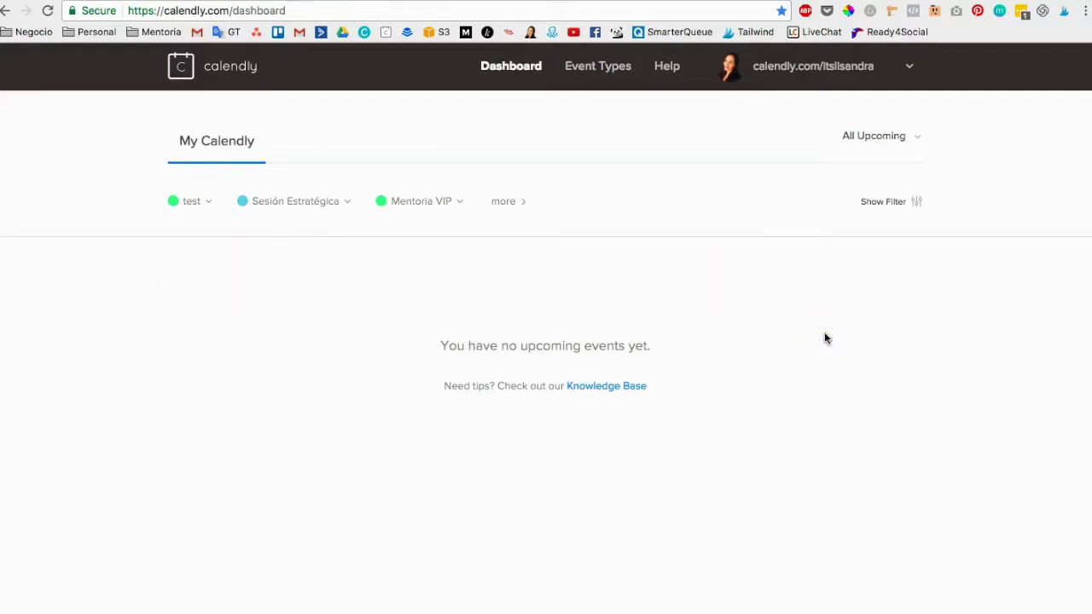